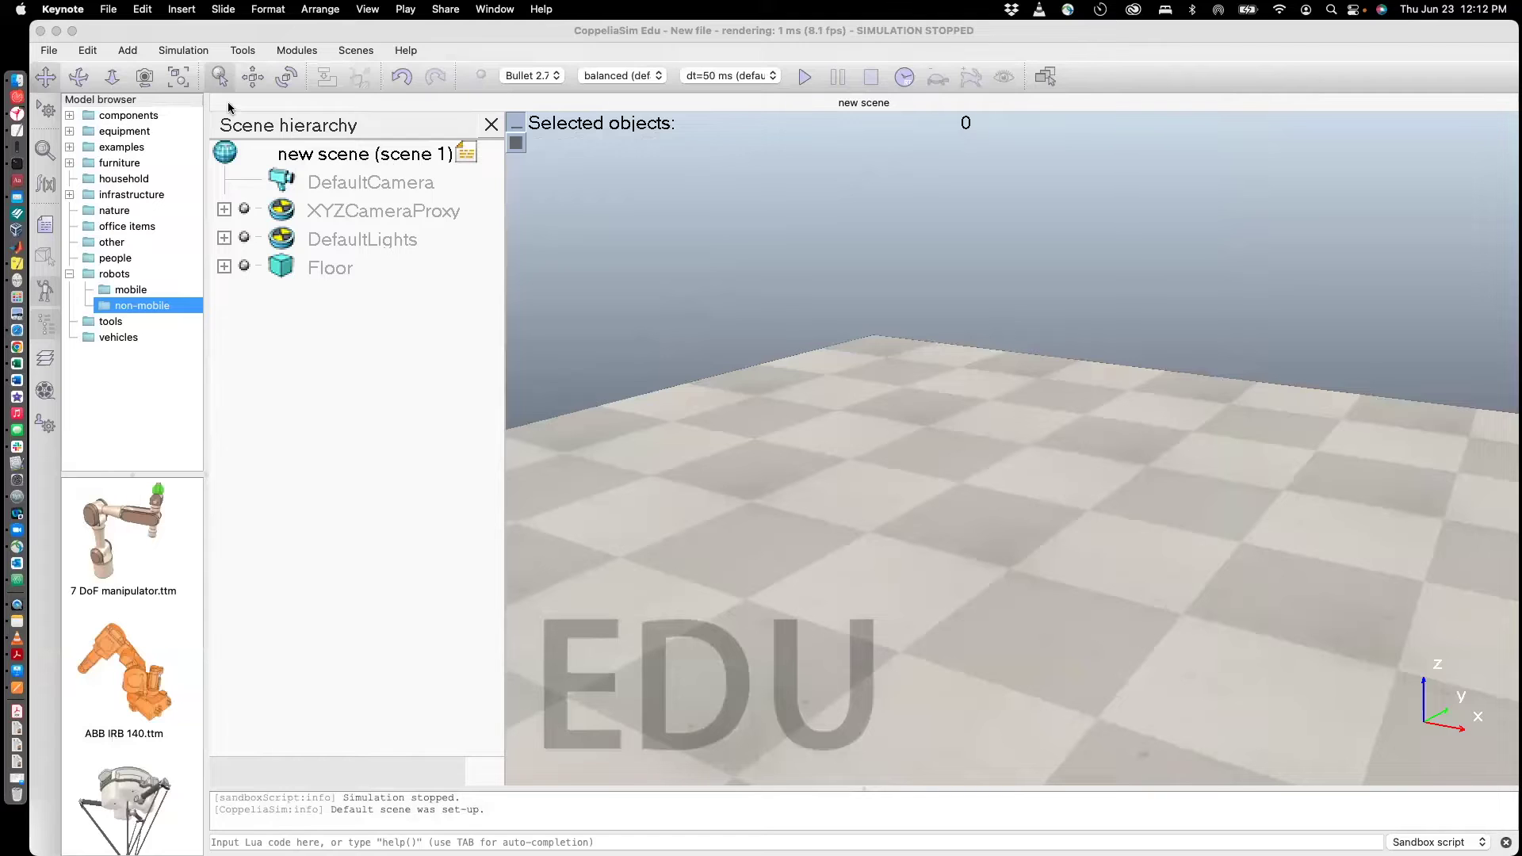
Add a primitive cuboid with Z-size 0.5 at the origin.
left_click(127, 50)
mouse_move(135, 70)
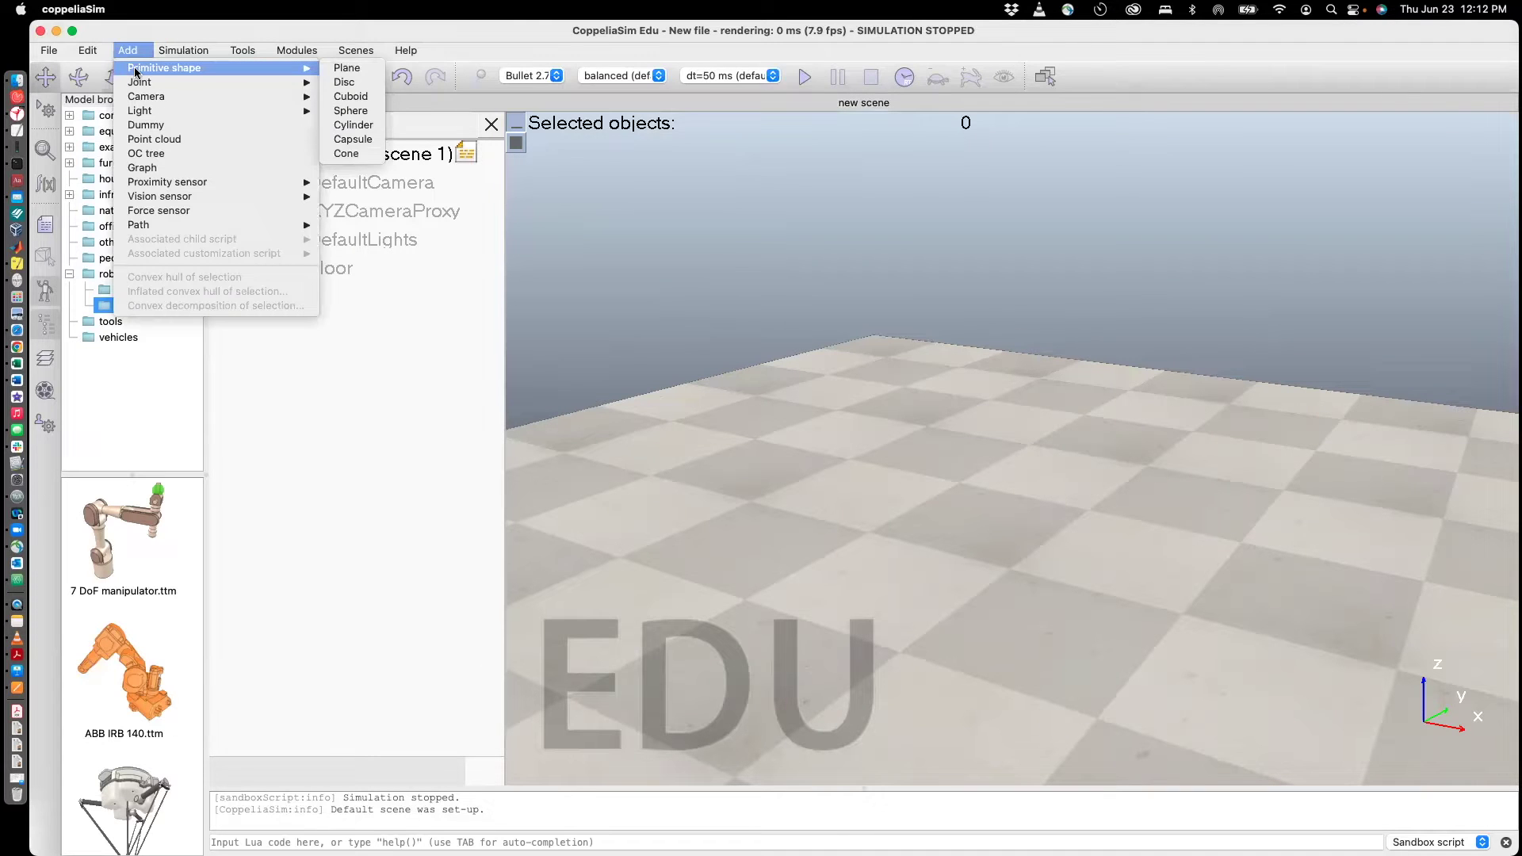
left_click(352, 96)
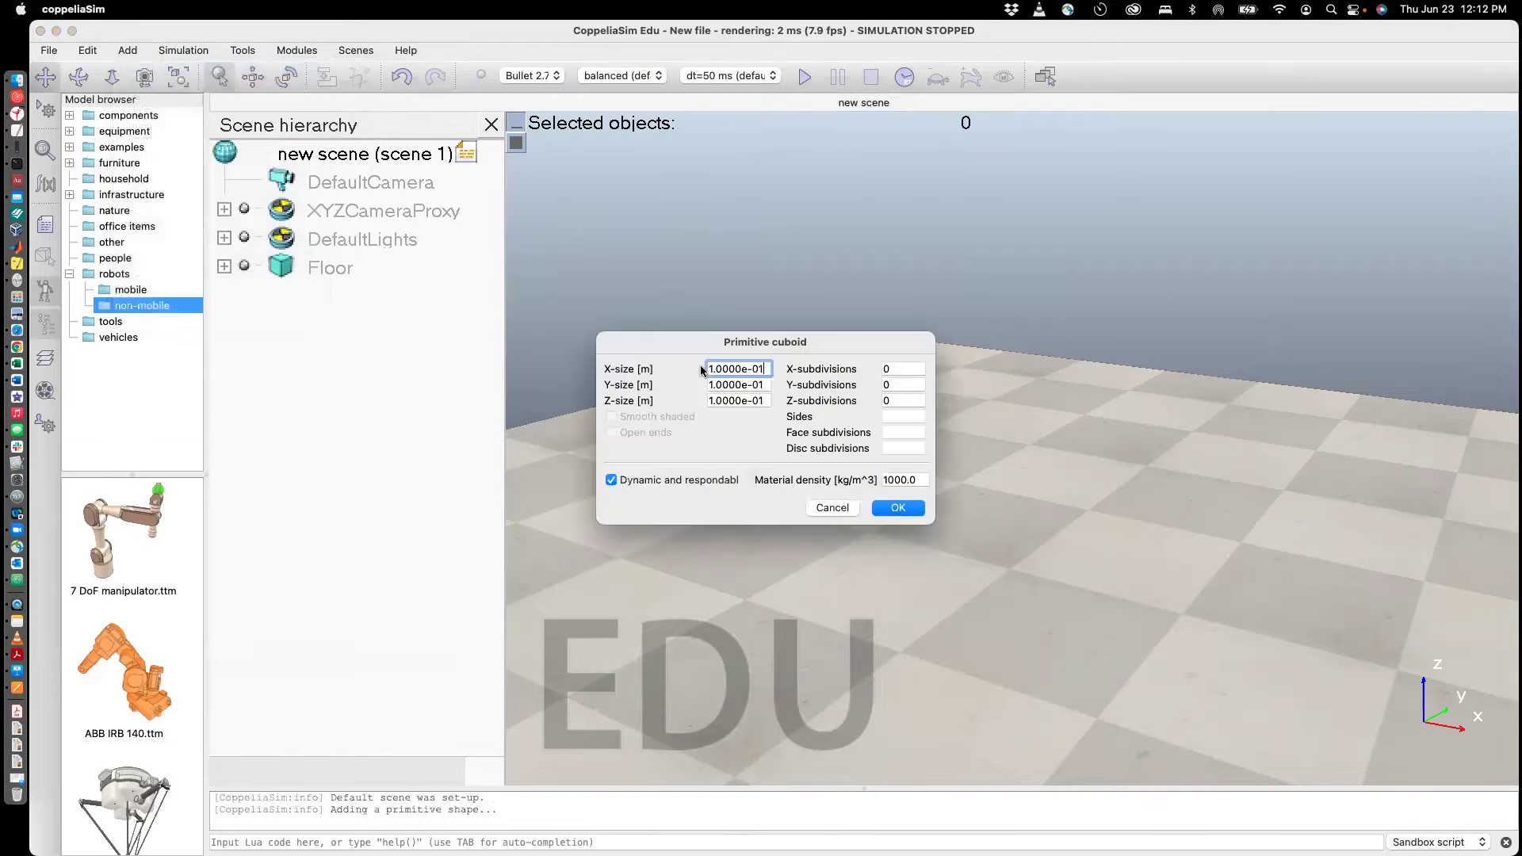
key("Tab")
key("Tab")
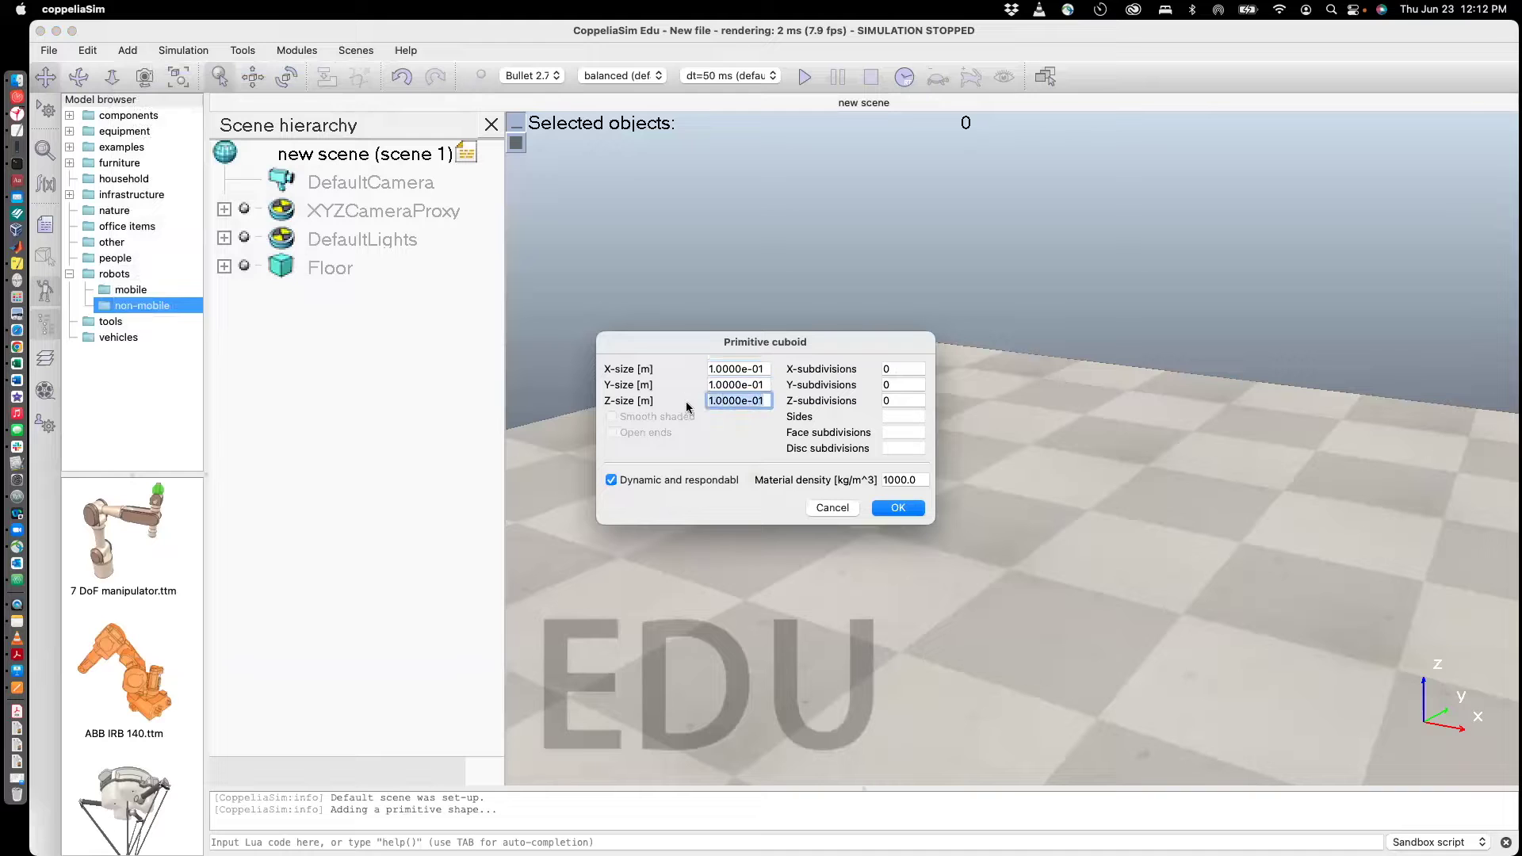
type("0.5")
key("Return")
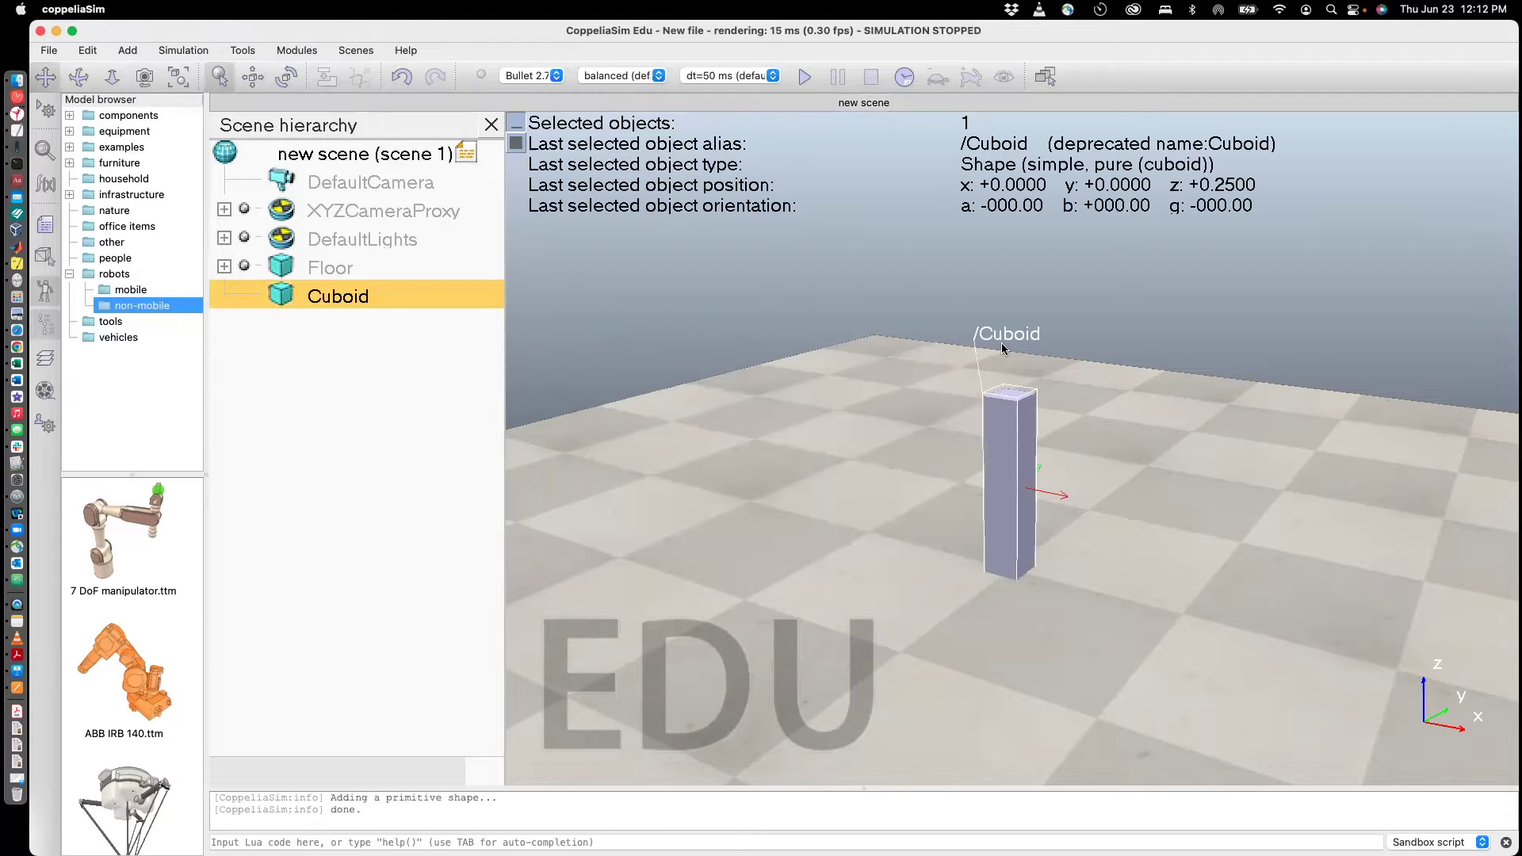
Add a primitive cylinder with Z-size 0.5 at the origin.
left_click(136, 53)
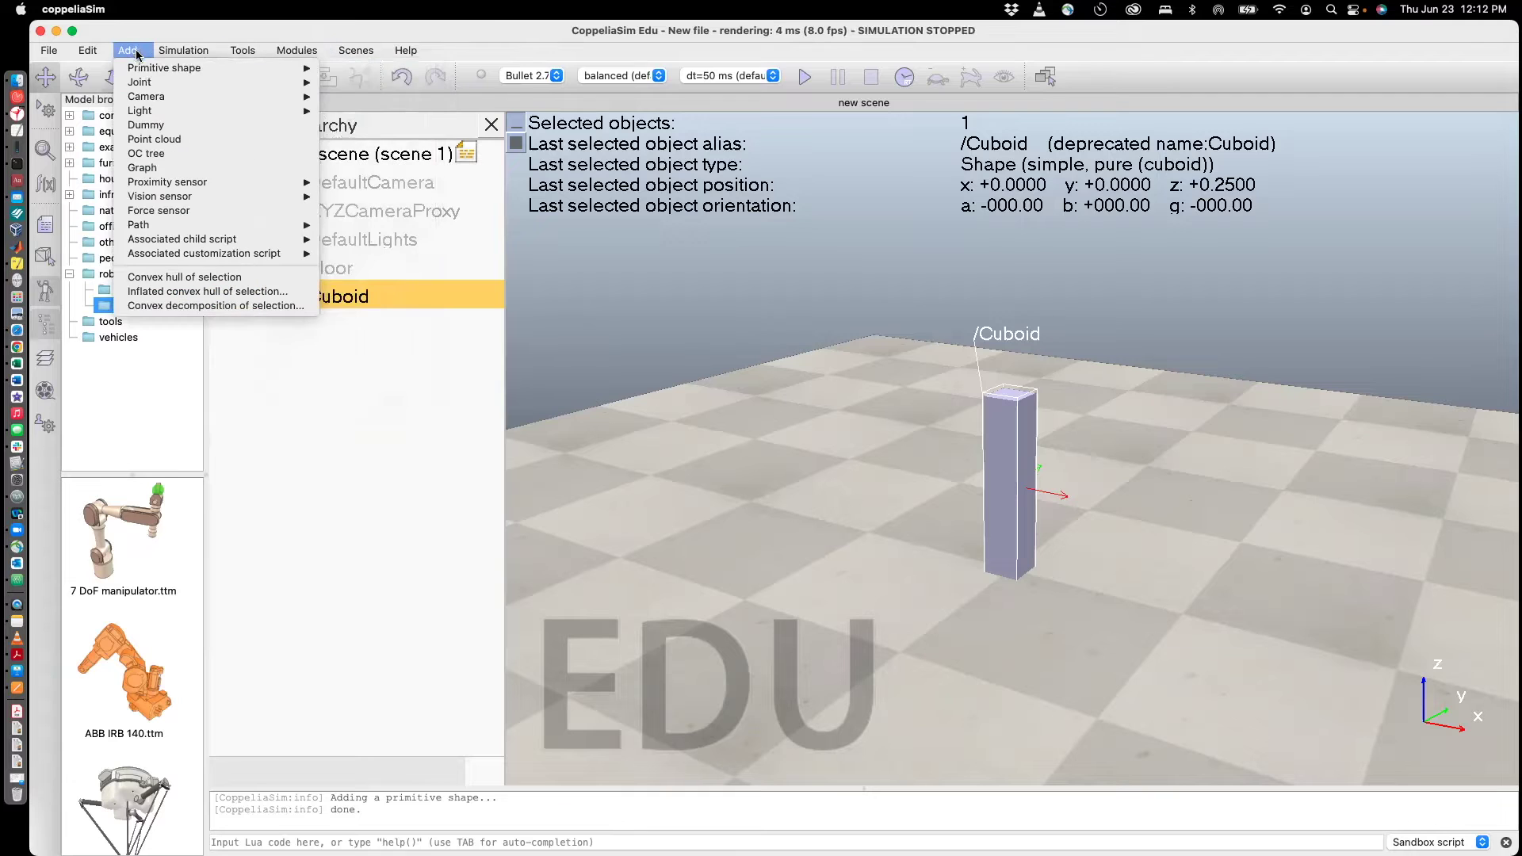
mouse_move(146, 70)
left_click(352, 126)
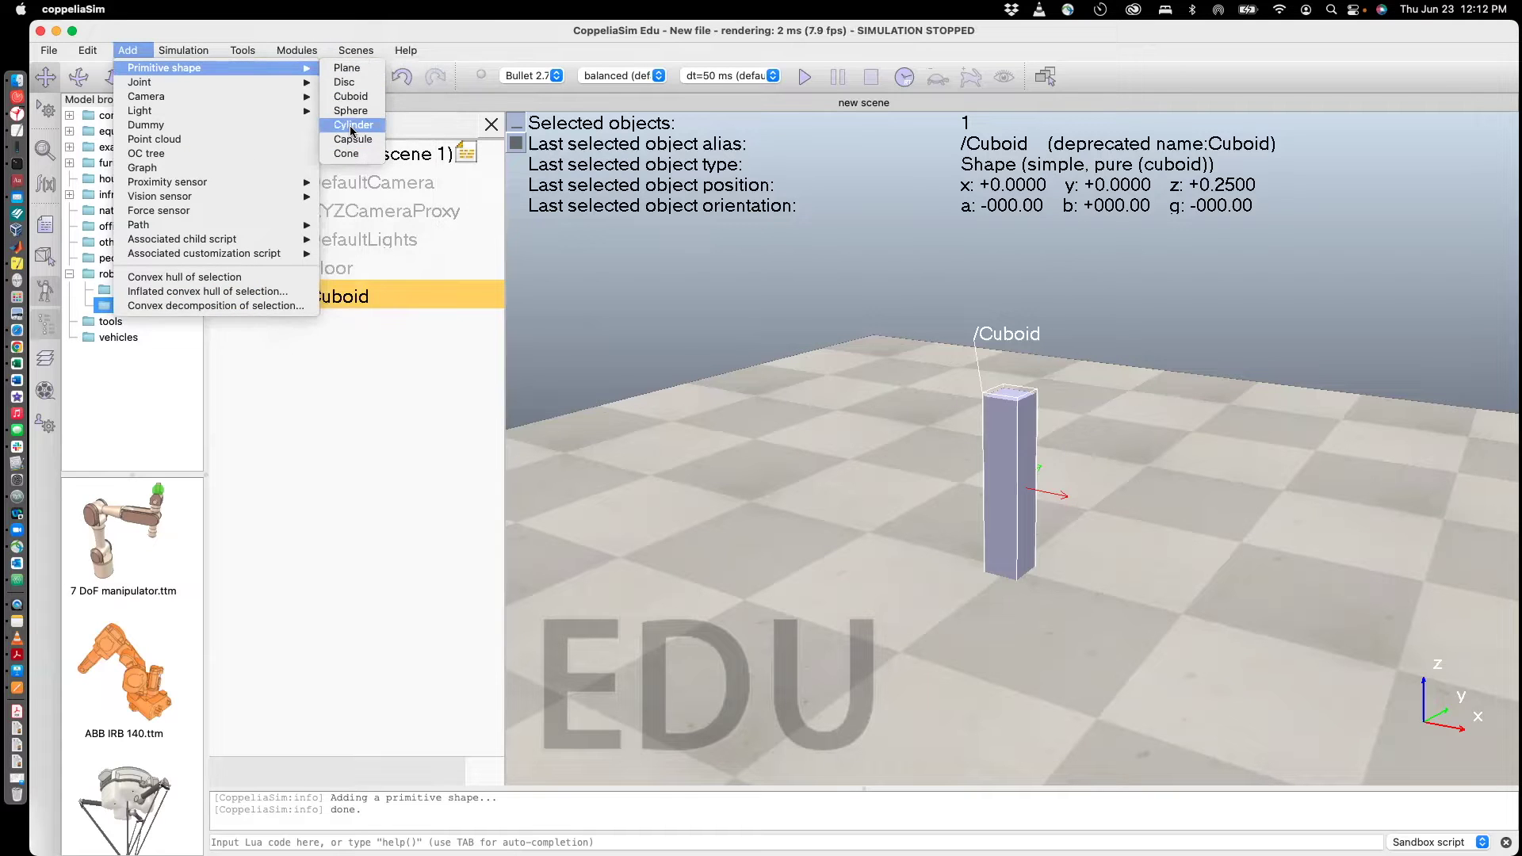
key("Tab")
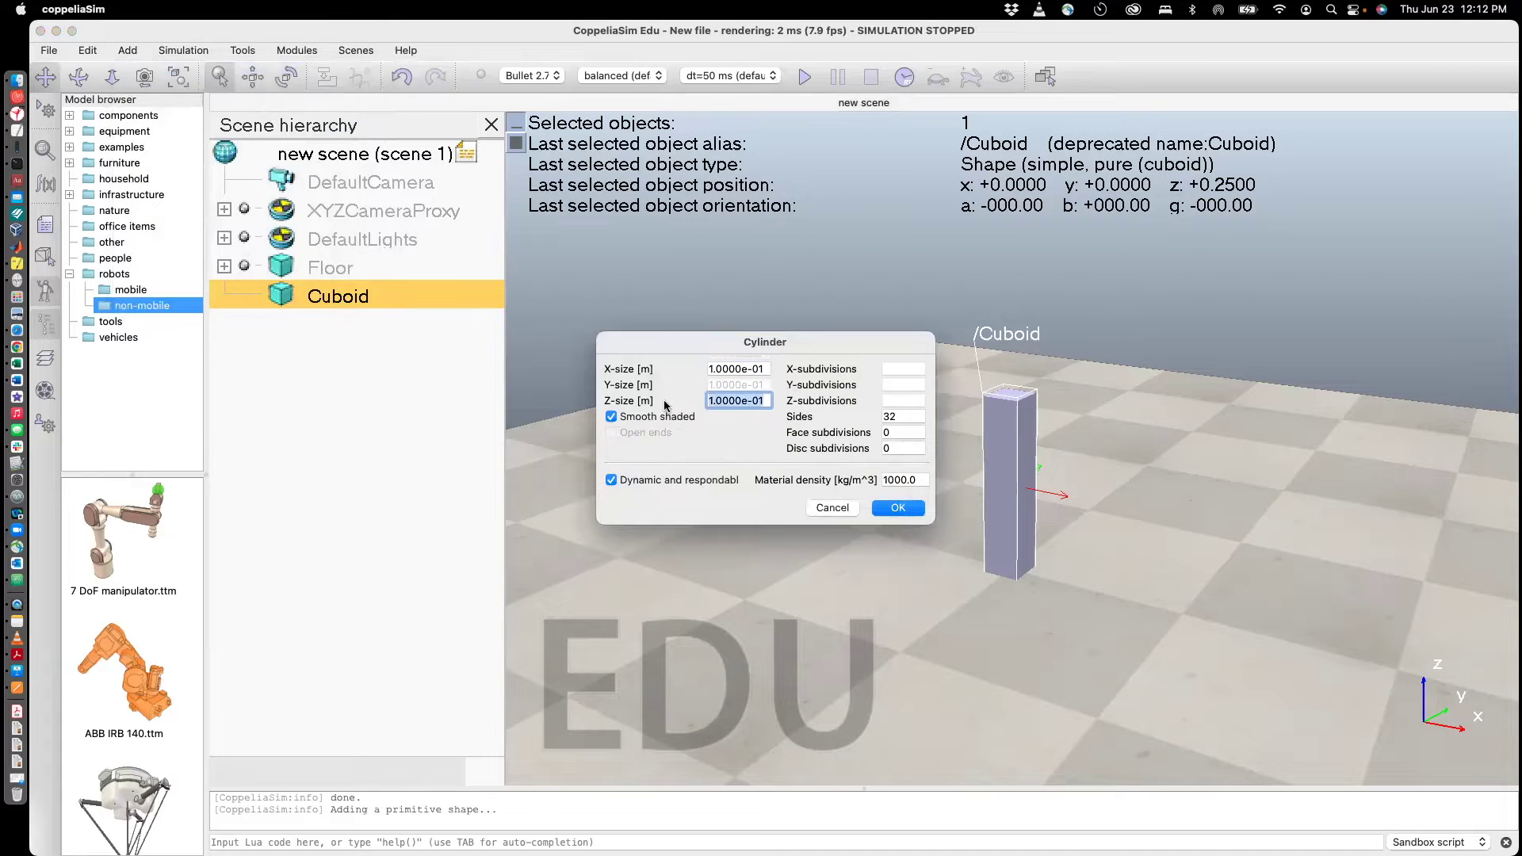
type("0.5")
key("Return")
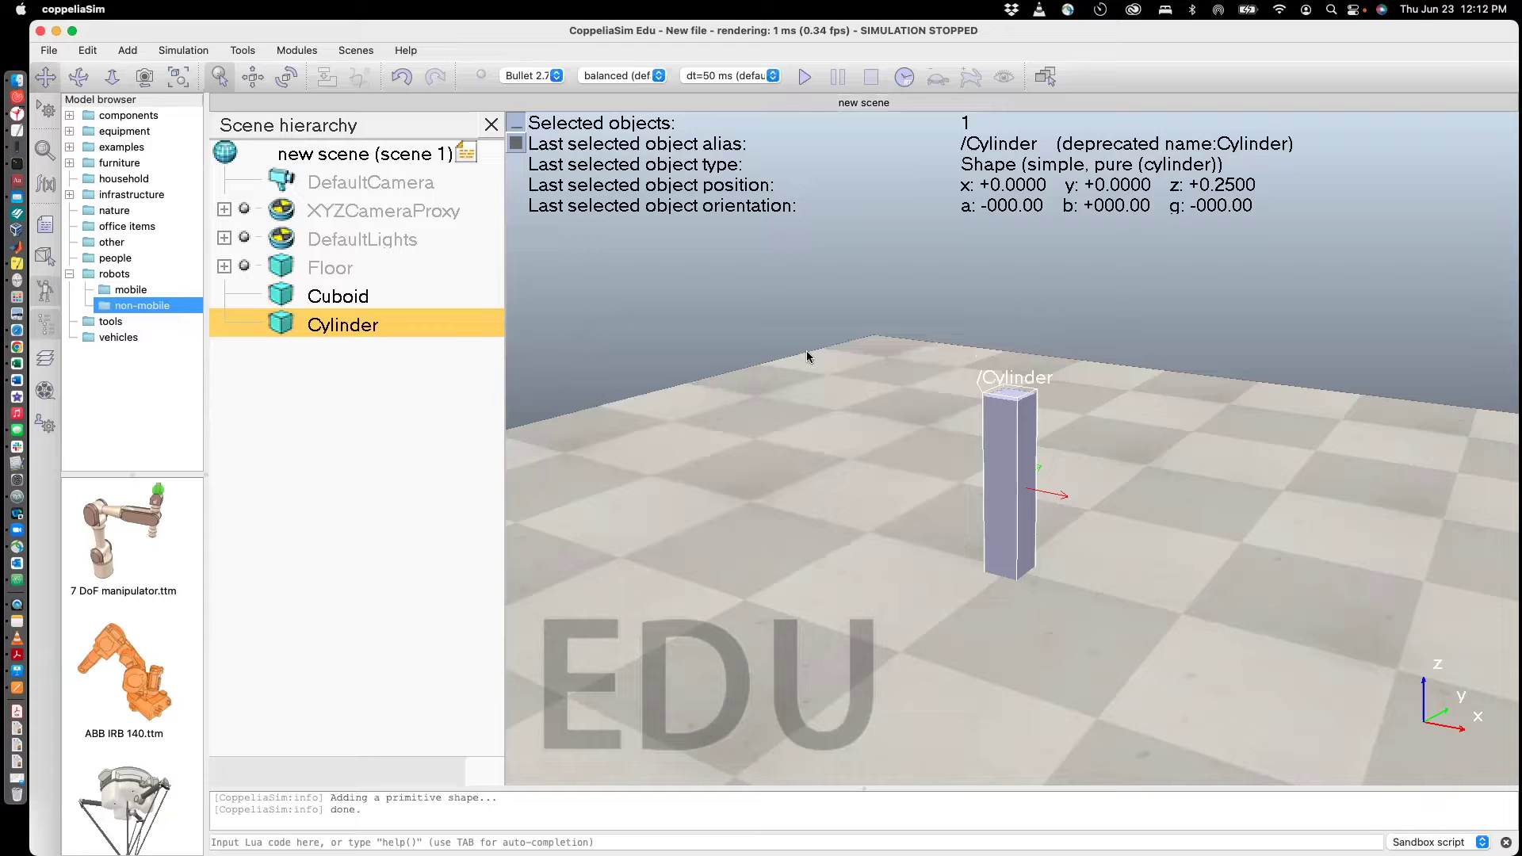
Translate the cylinder along Y only to y = 0.65 m, away from the cuboid.
left_click(252, 76)
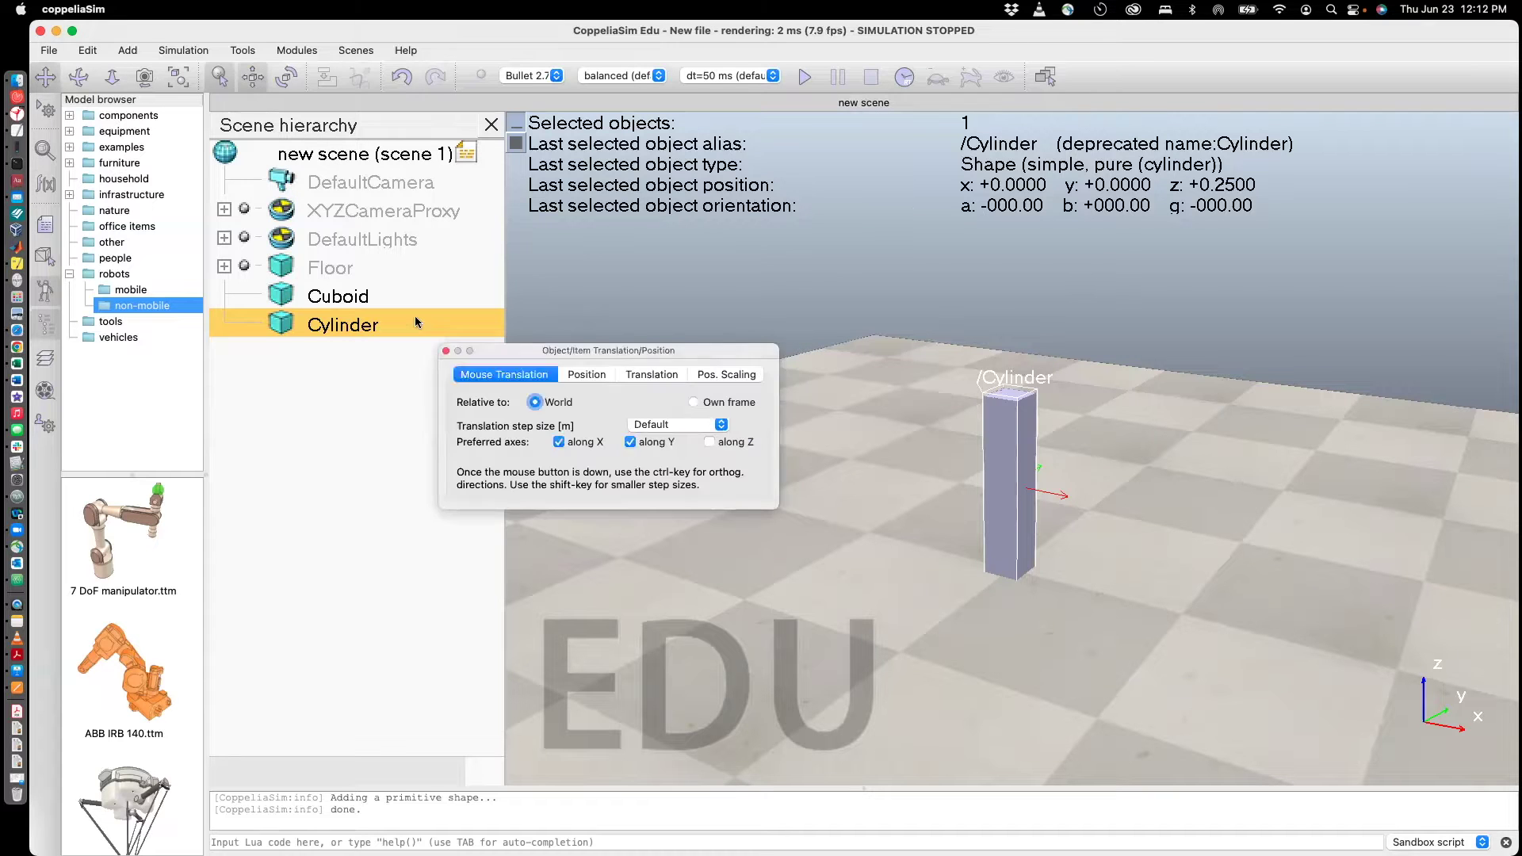
left_click(630, 442)
left_click(559, 442)
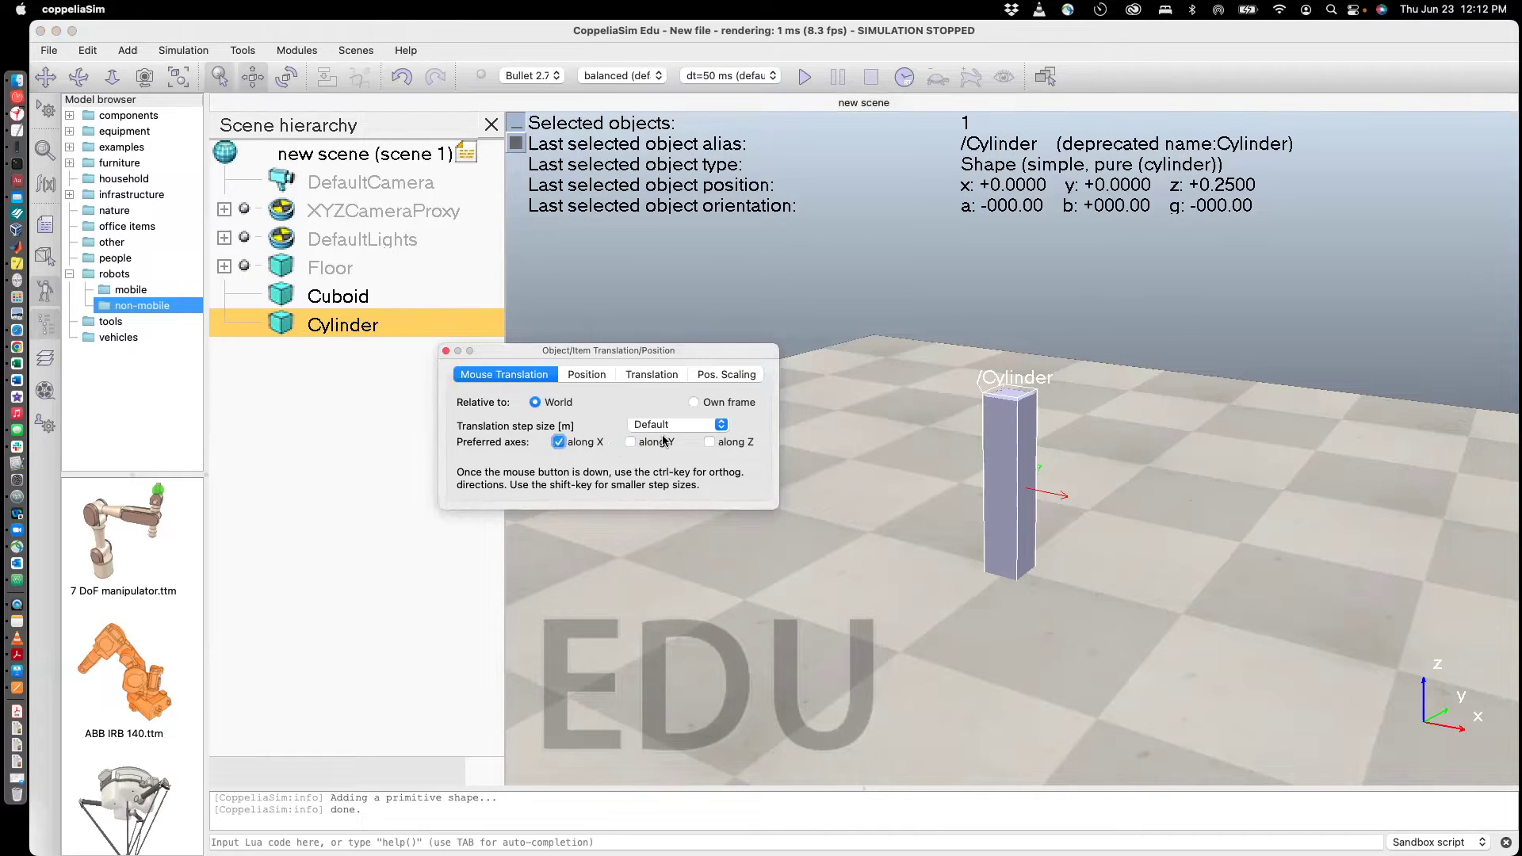
left_click(630, 441)
left_click(559, 442)
left_click(559, 442)
left_click_drag(1026, 437, 1118, 414)
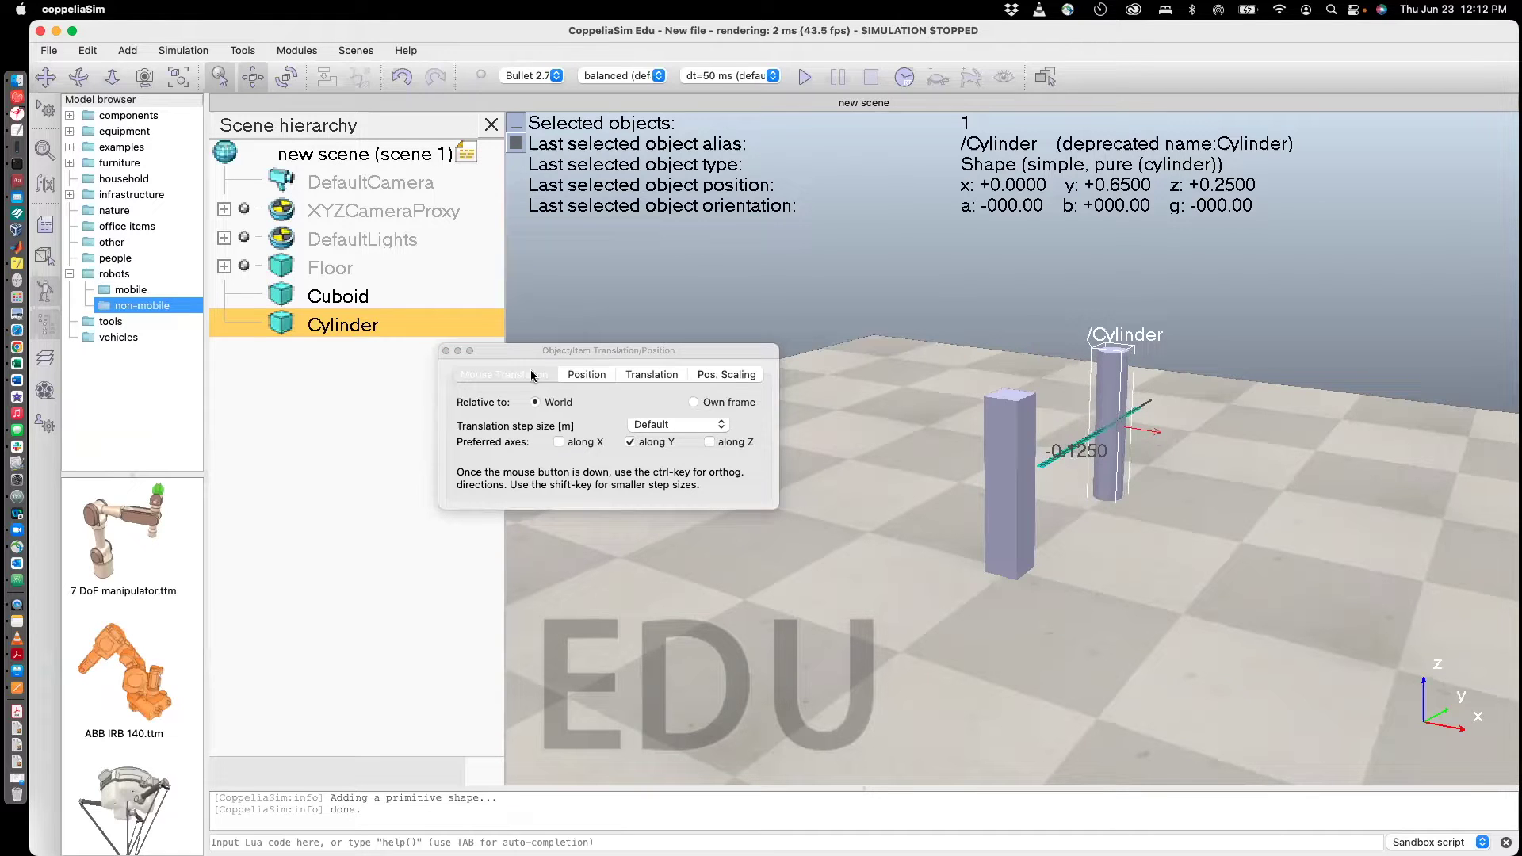
left_click(446, 351)
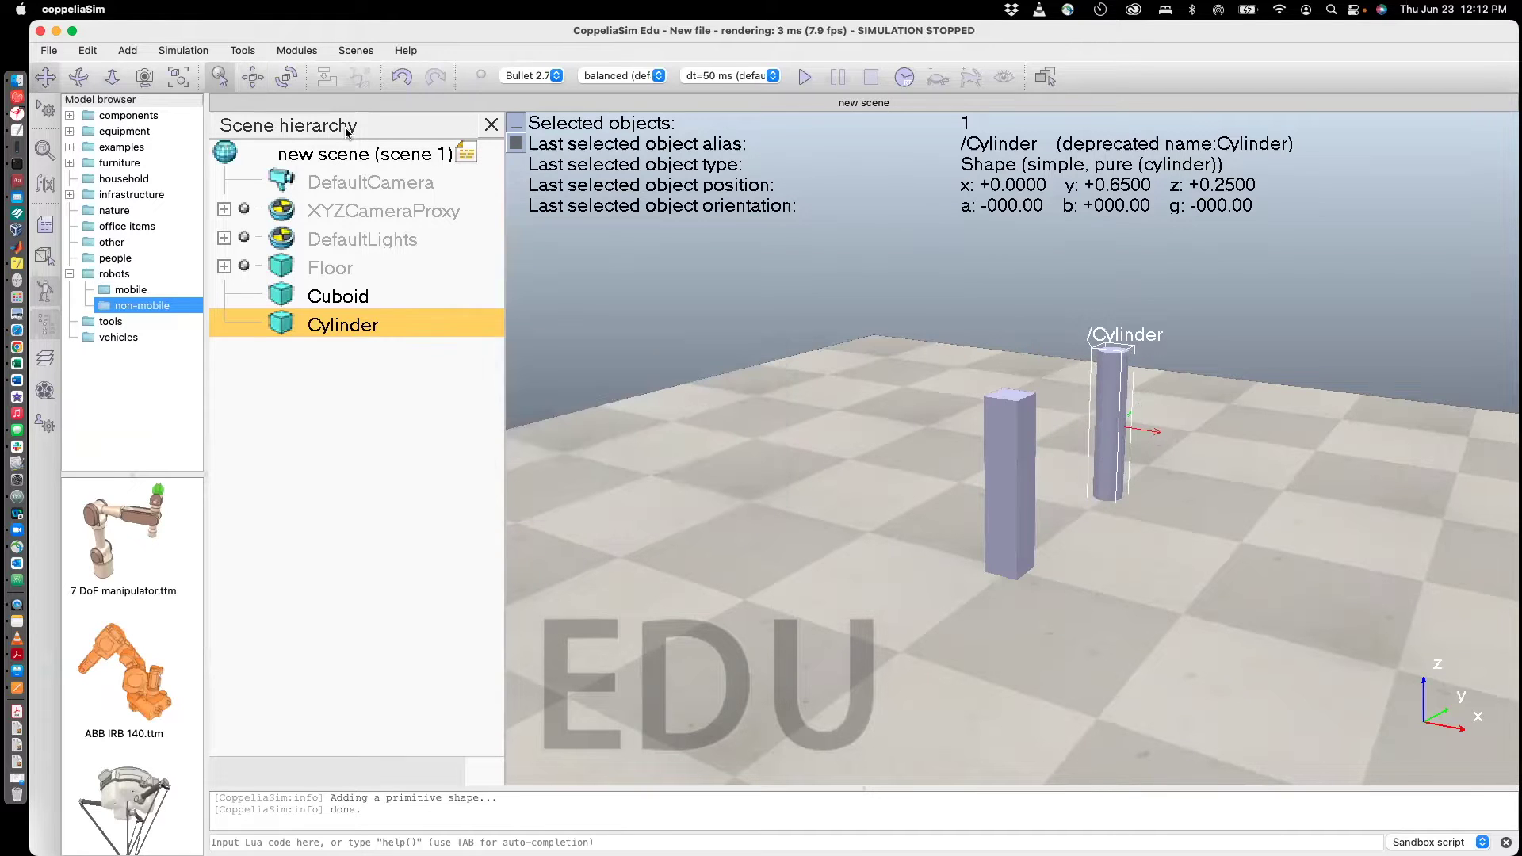
Rotate the cylinder about X to -90° so it lies horizontally.
left_click(286, 77)
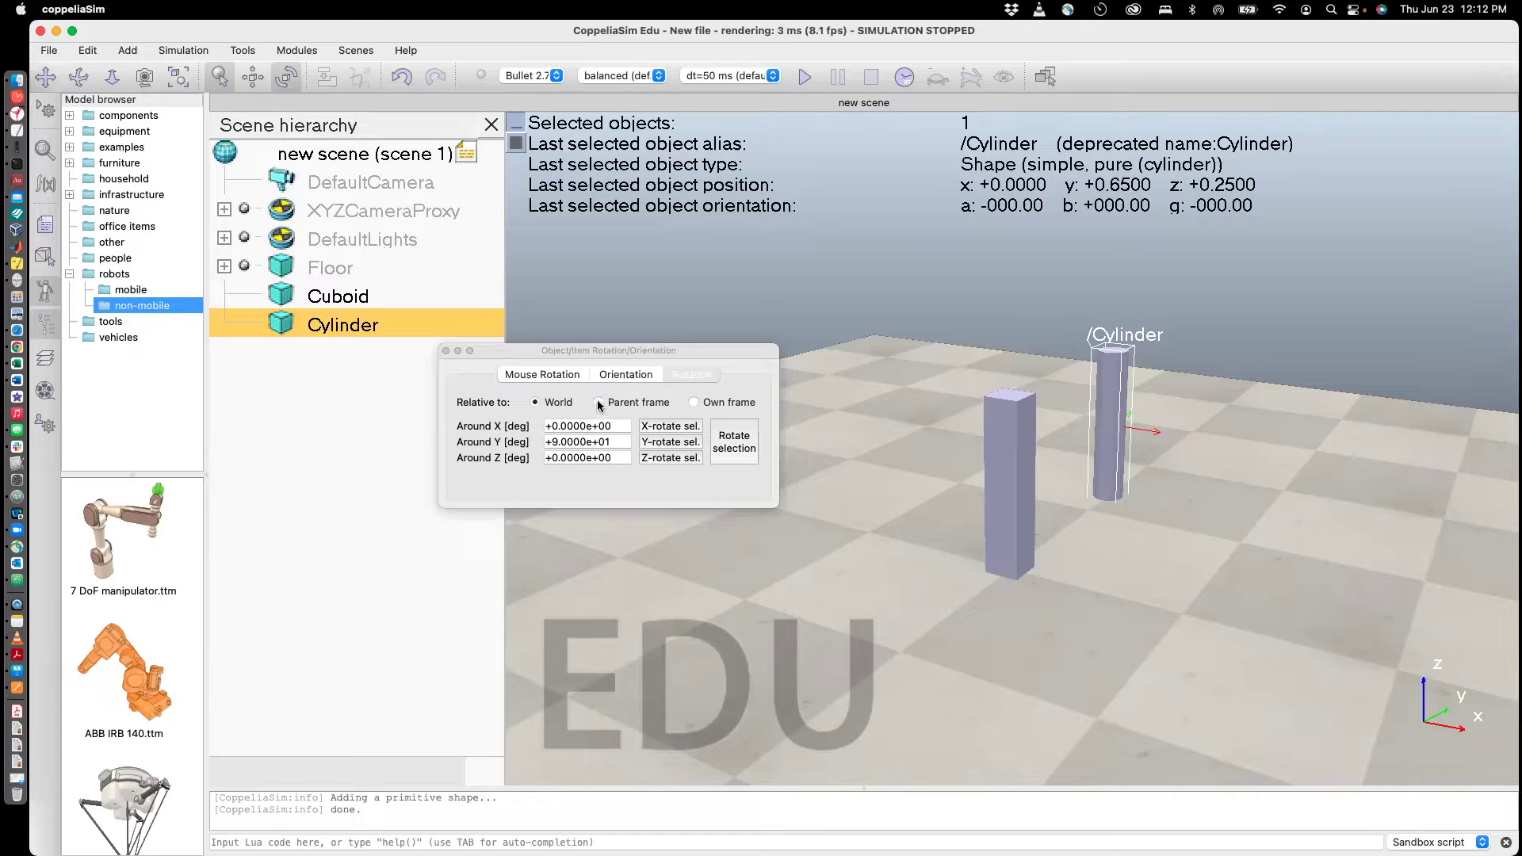
left_click(554, 376)
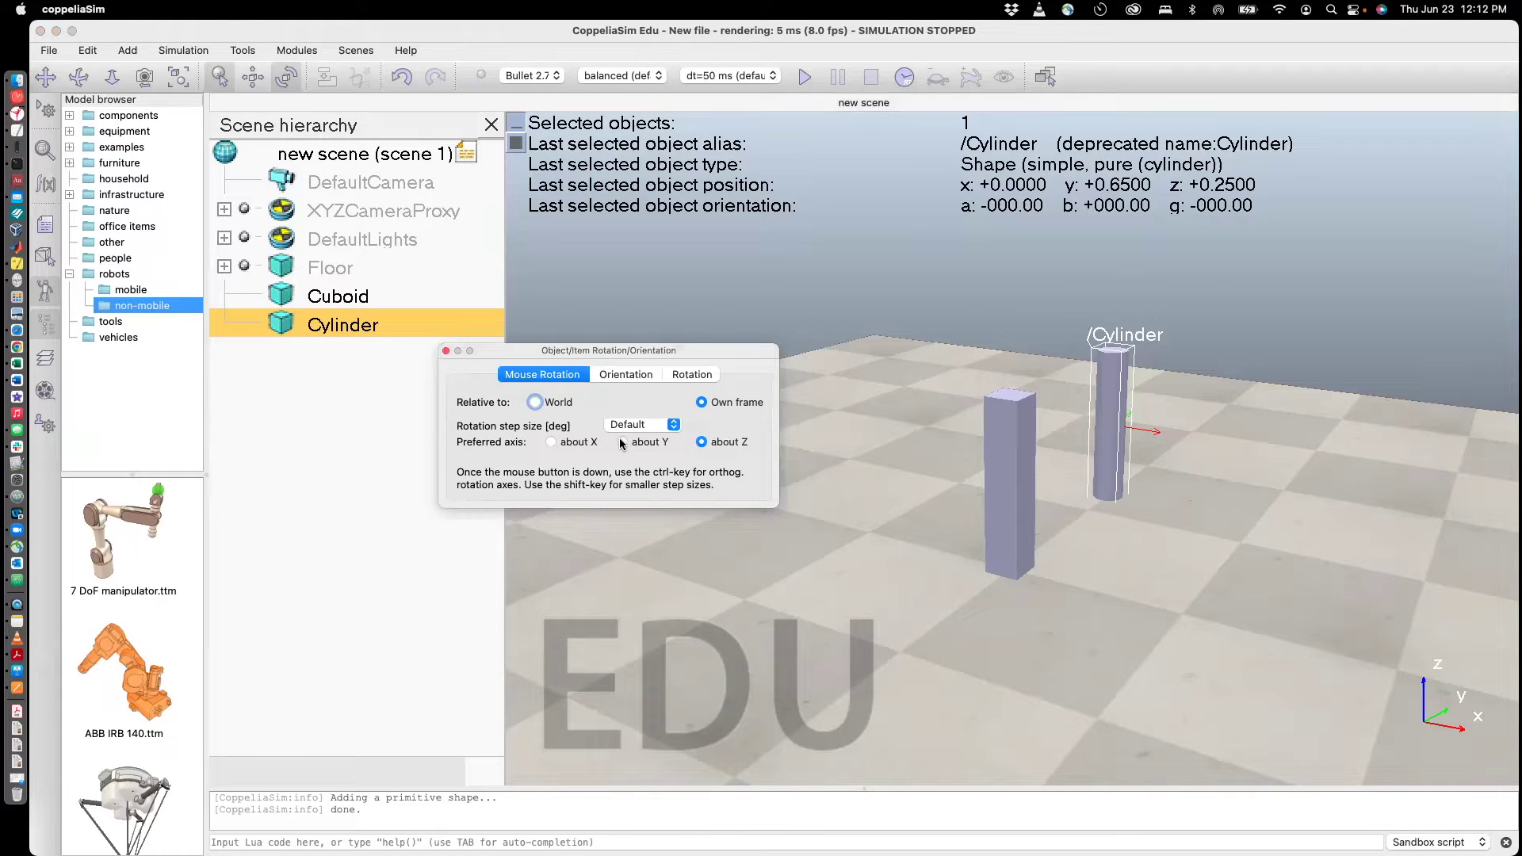
left_click(550, 441)
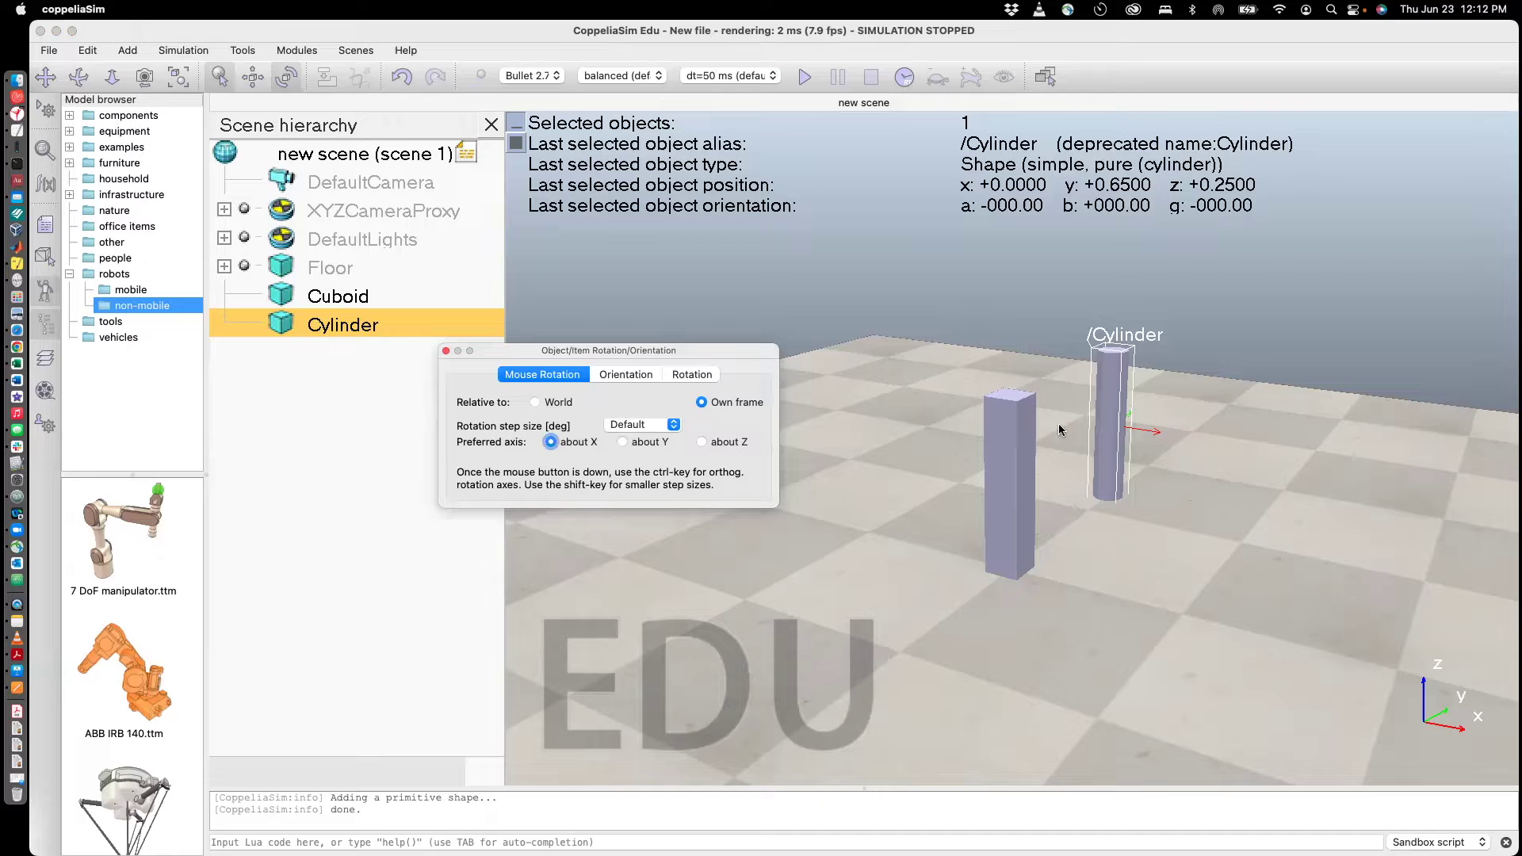
left_click_drag(1103, 433, 1117, 422)
left_click_drag(1121, 340, 959, 478)
left_click(446, 351)
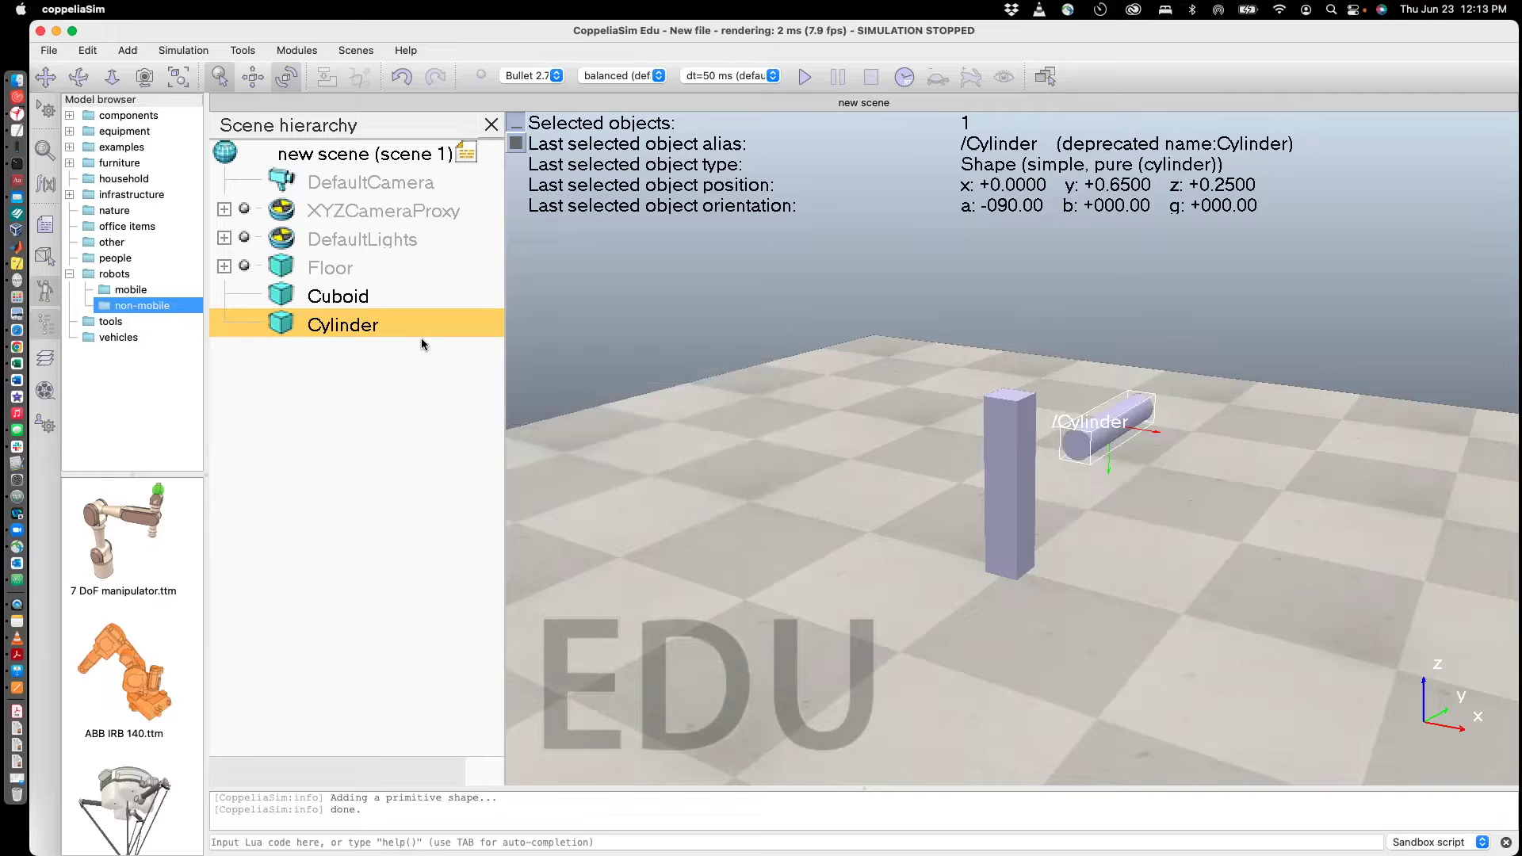
Orbit the camera to see the upright cuboid and lying cylinder side by side.
left_click(78, 76)
left_click_drag(1049, 646, 872, 595)
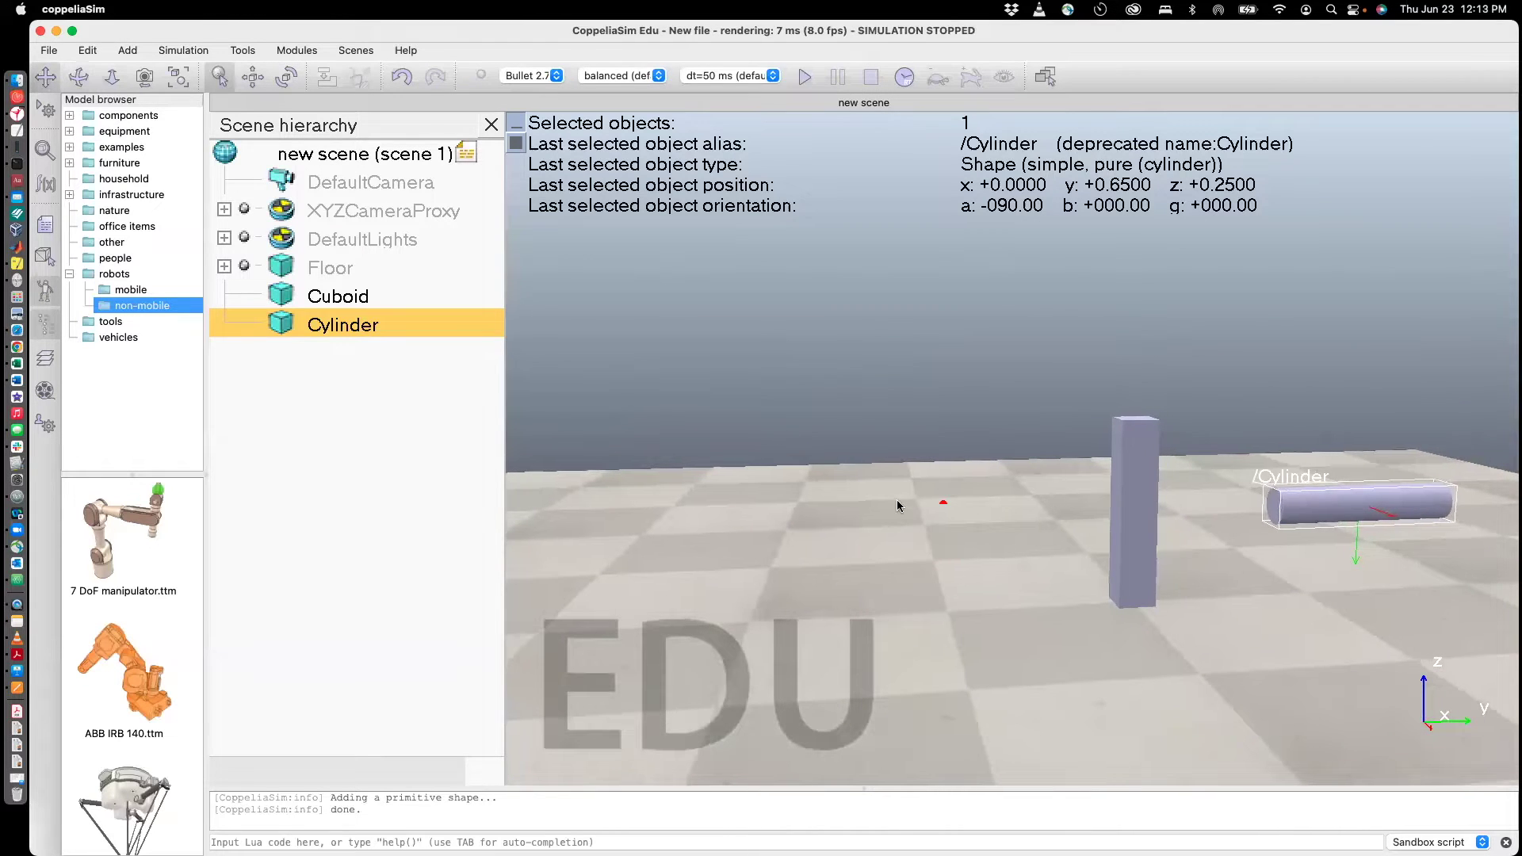
left_click_drag(901, 502, 770, 453)
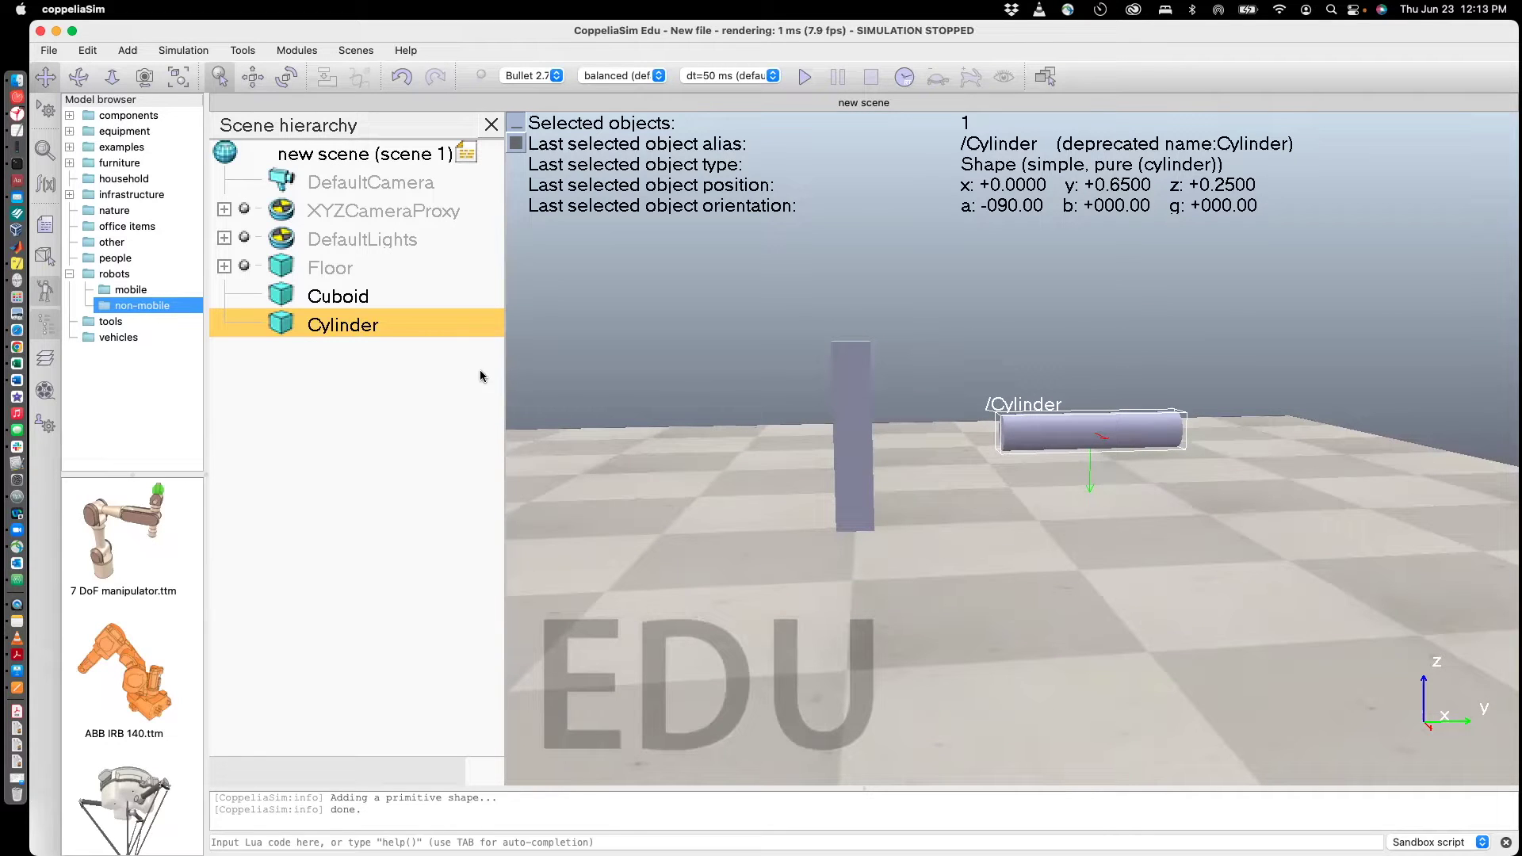
Select the cuboid and cylinder and raise both along Z only from 0.25 to 0.5.
left_click(841, 395)
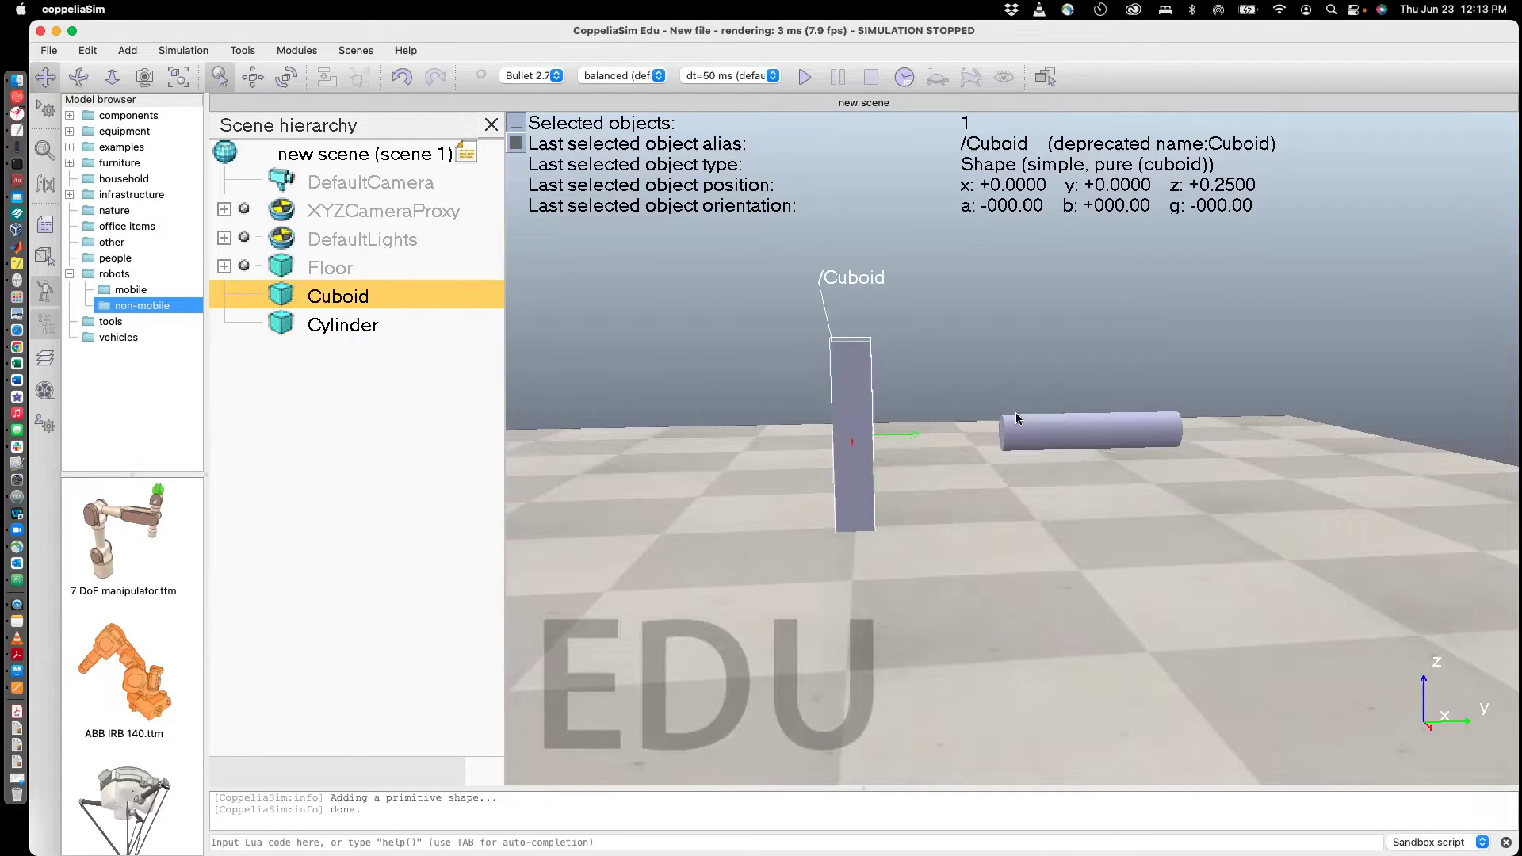
left_click(1034, 420, "shift")
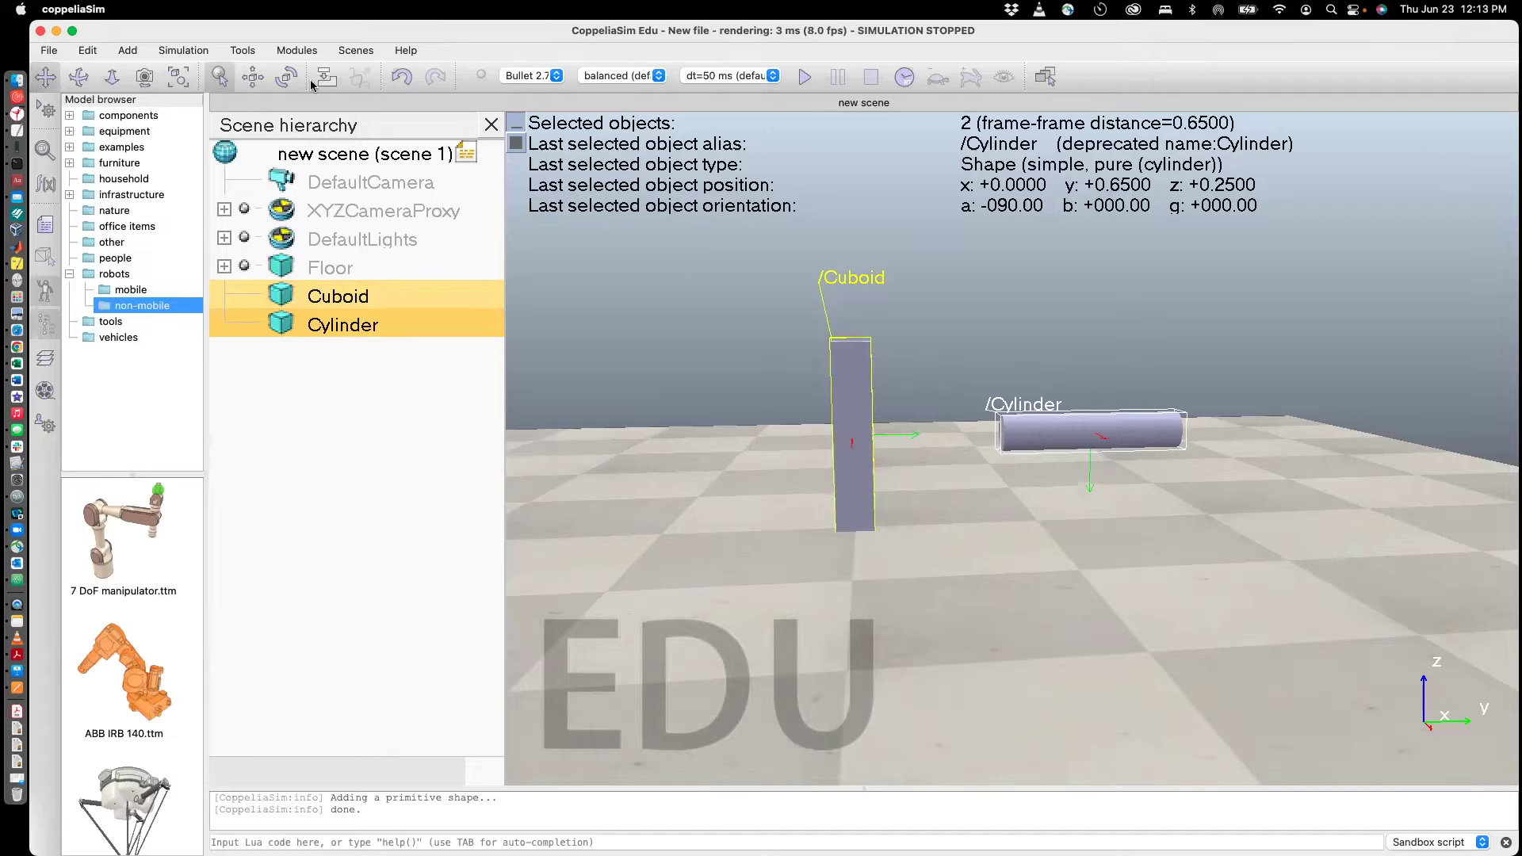
left_click(253, 76)
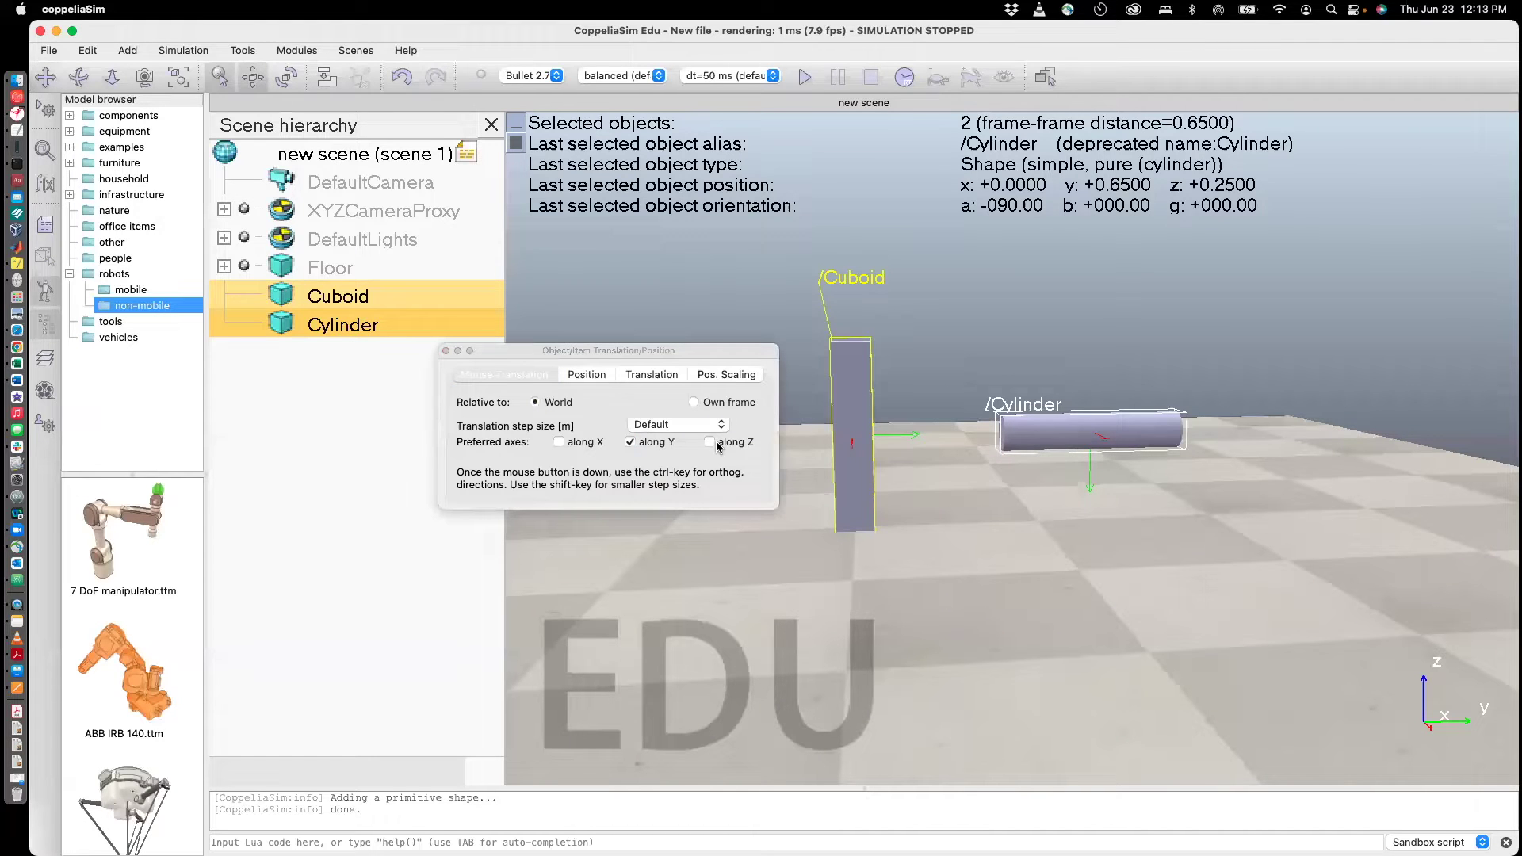
left_click(710, 443)
left_click(630, 442)
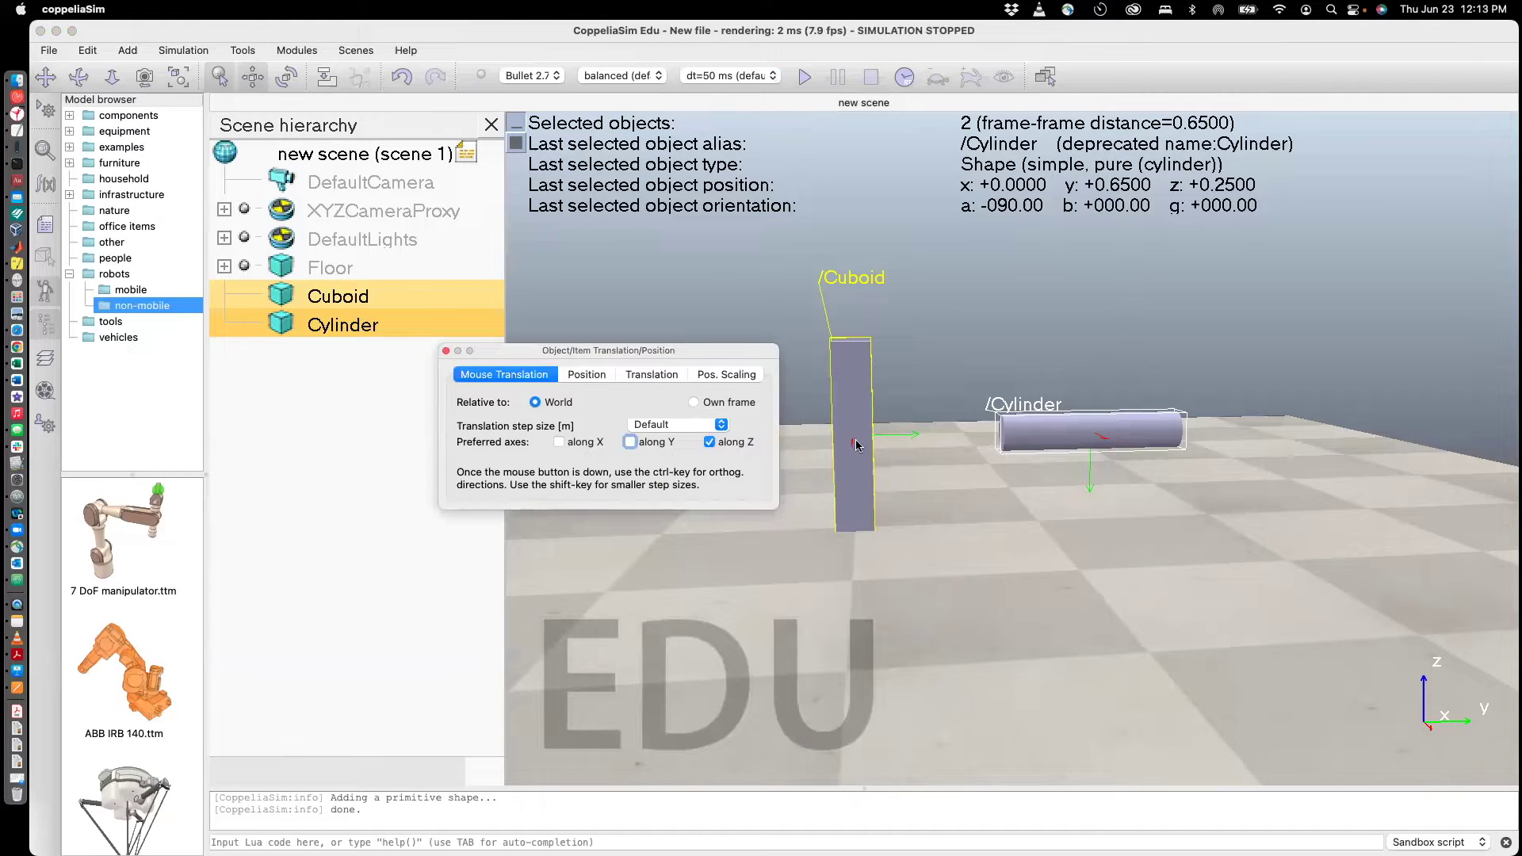
left_click_drag(856, 446, 776, 352)
Close the translation settings, deselect both shapes and reframe the view.
left_click(448, 354)
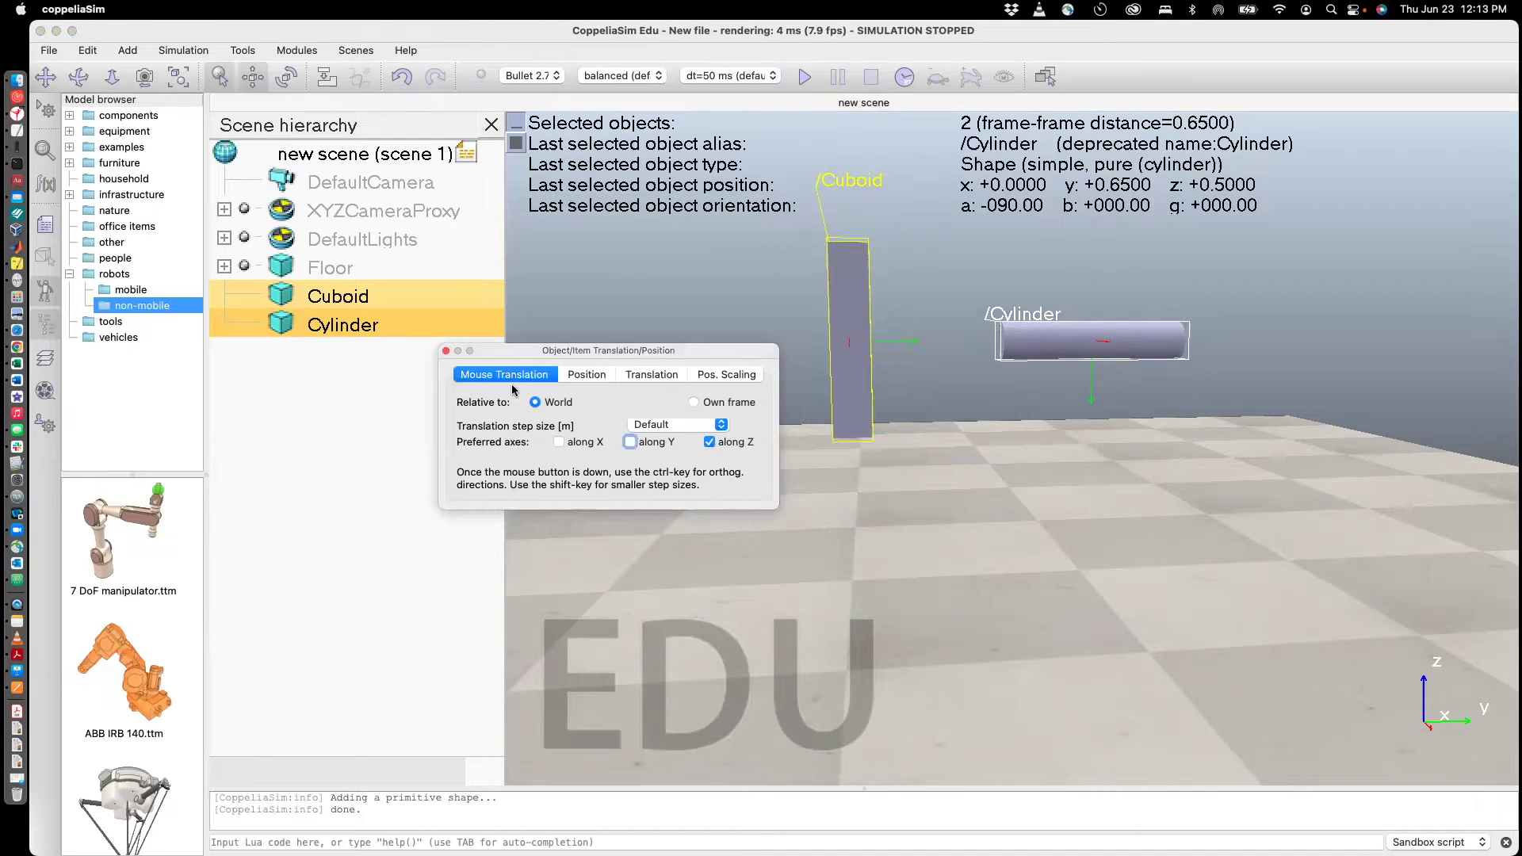
left_click(446, 350)
left_click(423, 425)
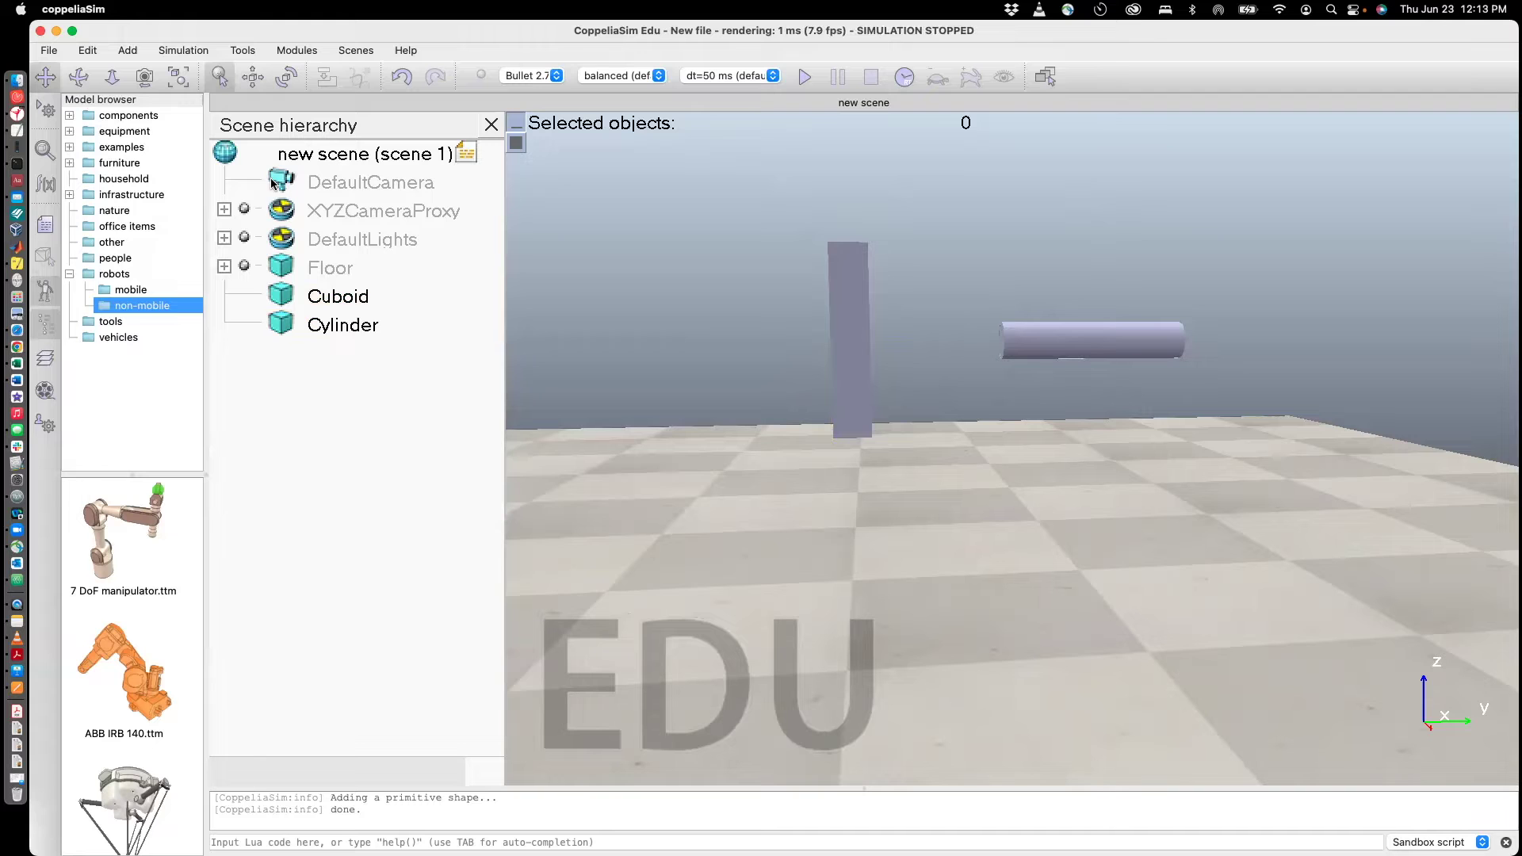
middle_click_drag(849, 542, 777, 555)
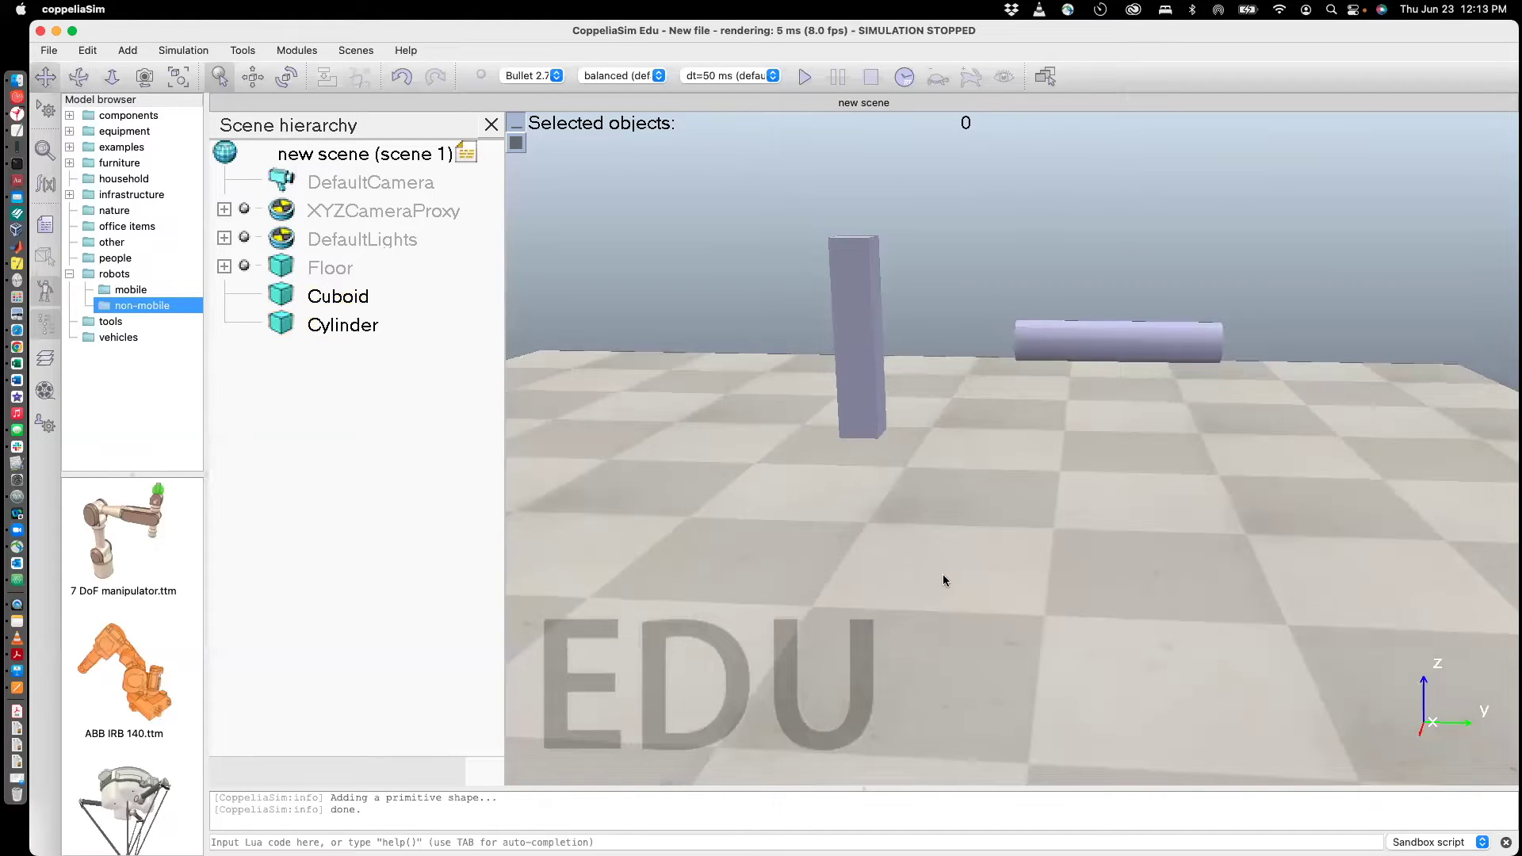
middle_click_drag(942, 575, 845, 354)
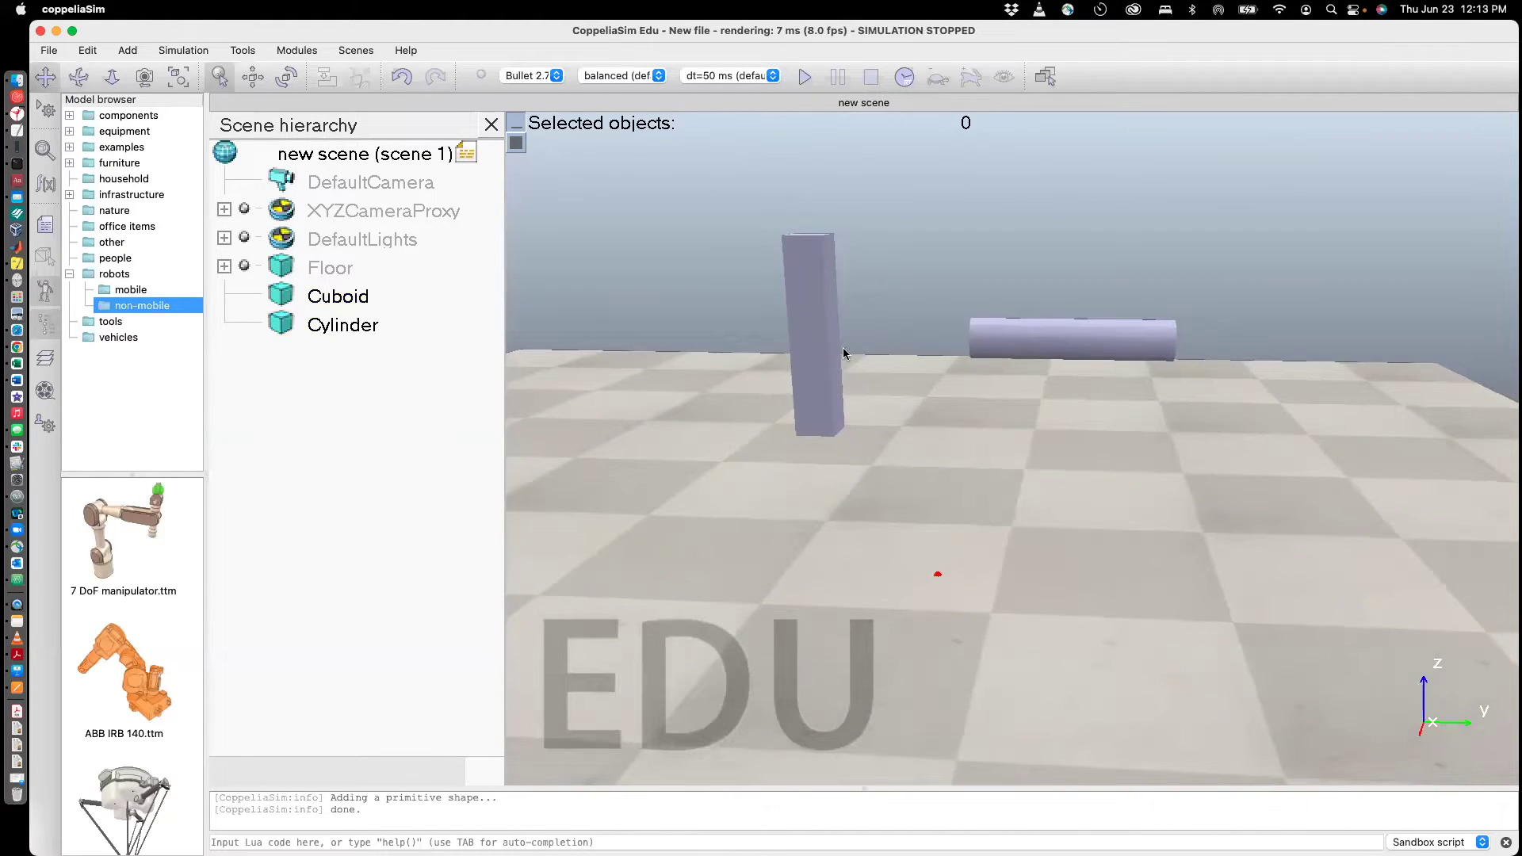
left_click(802, 76)
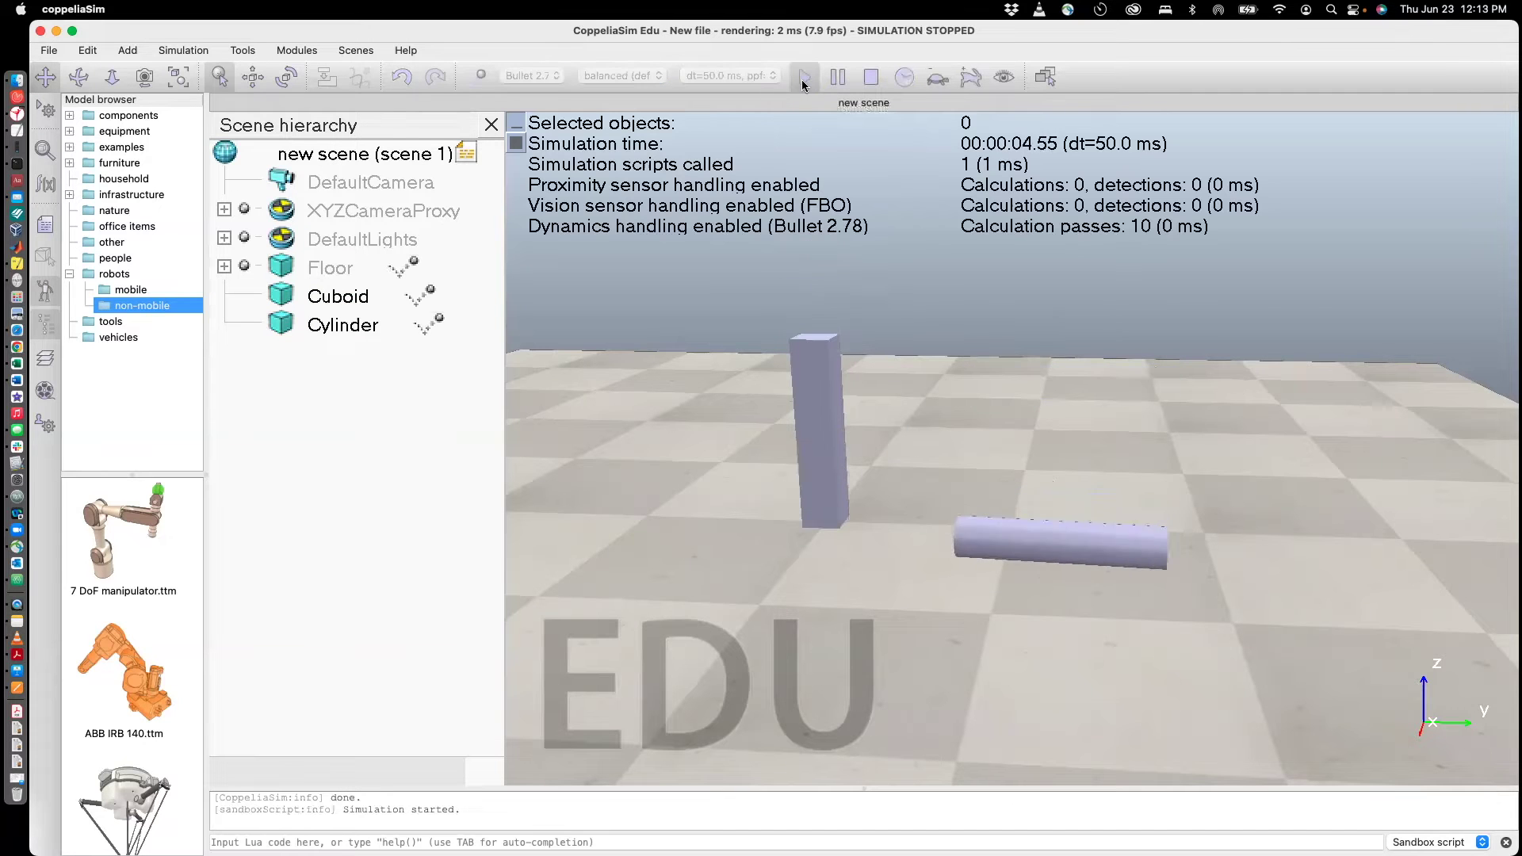
left_click(870, 77)
left_click(803, 77)
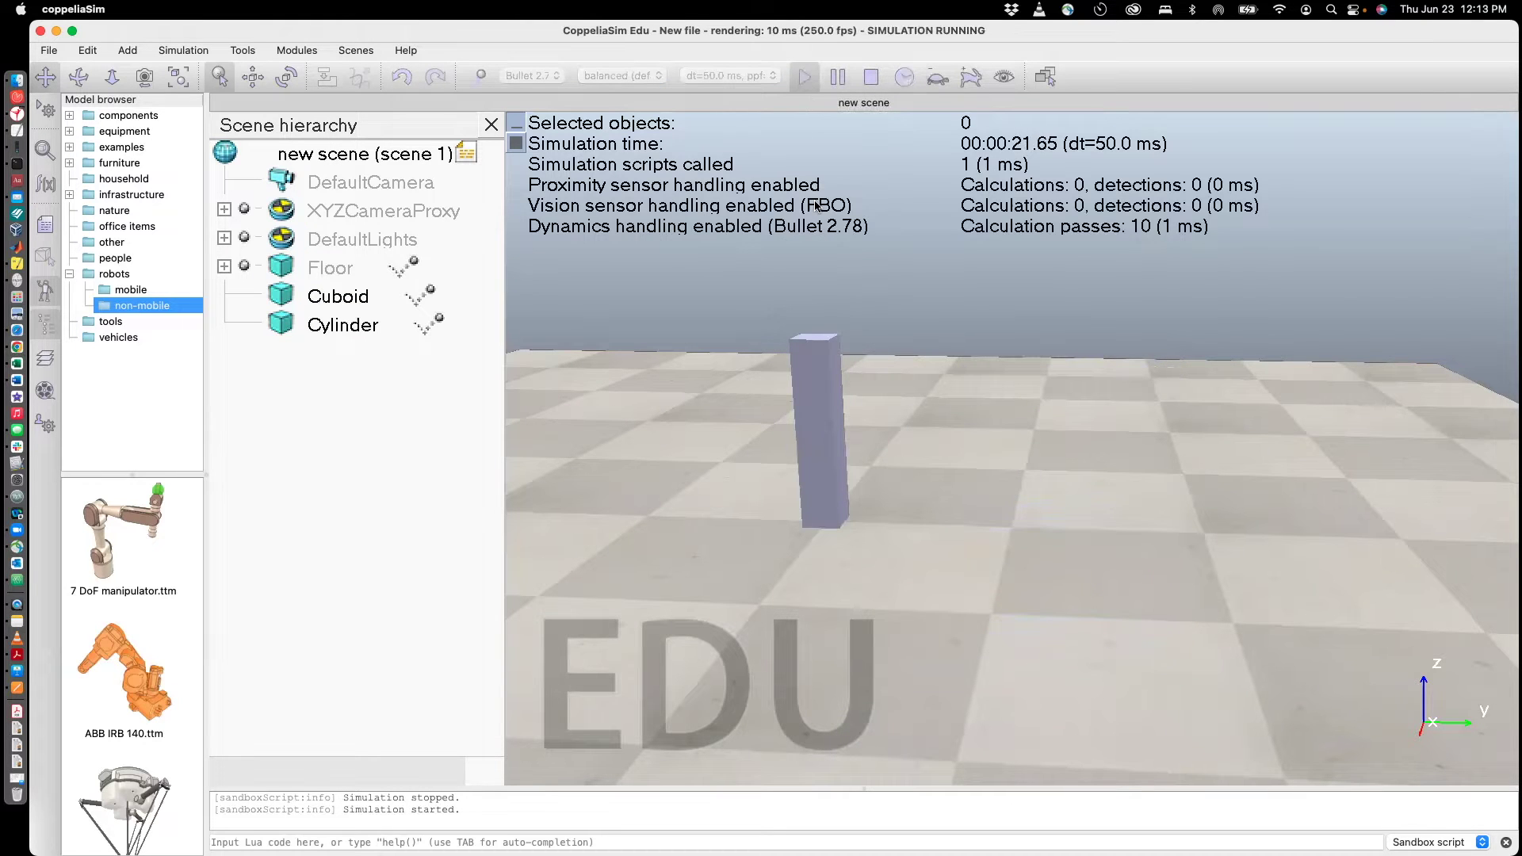
left_click(871, 77)
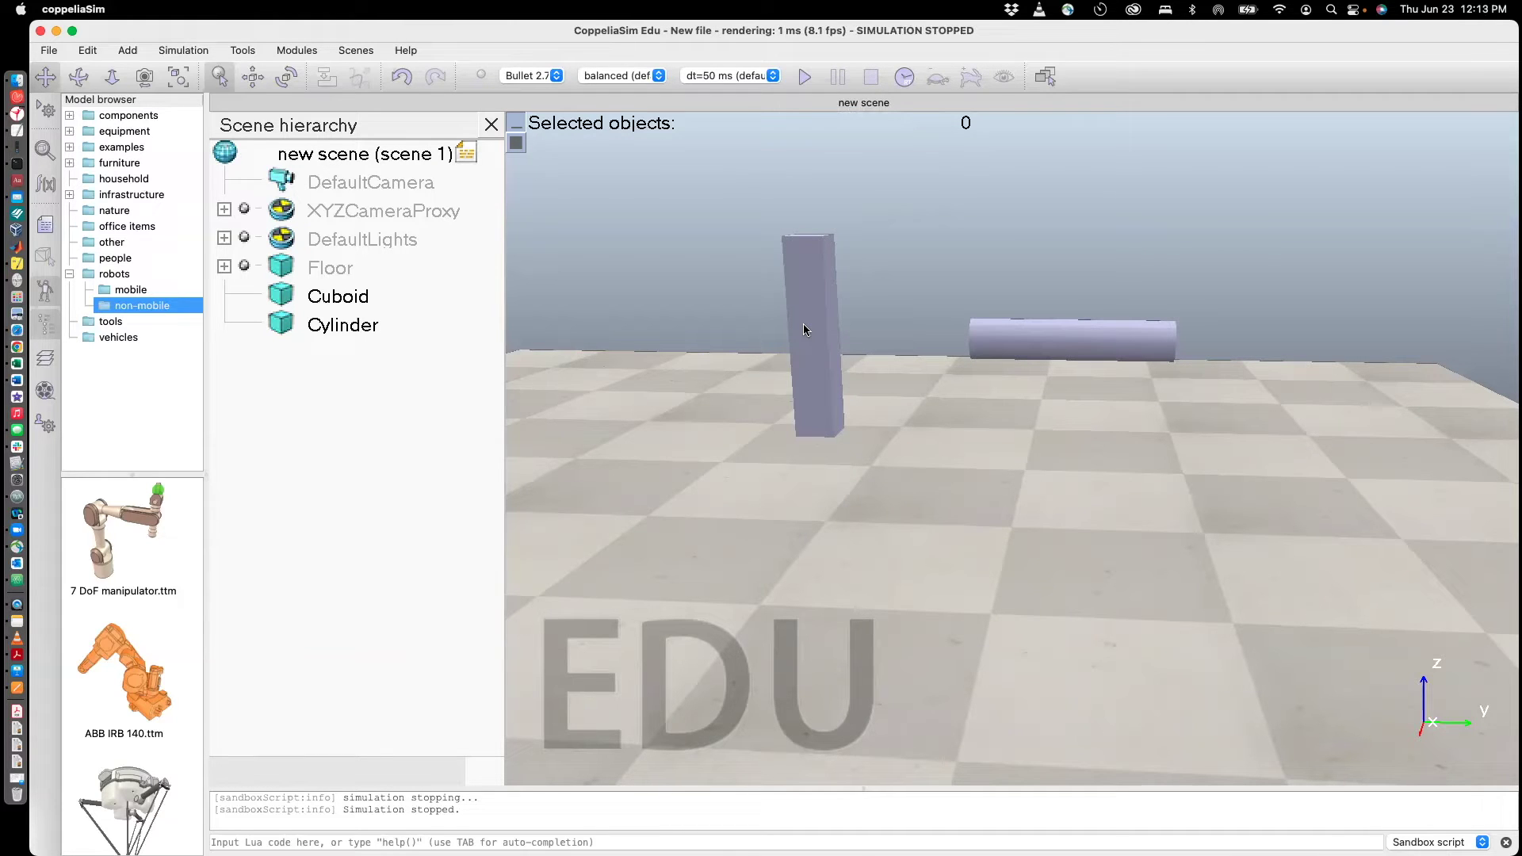
Select Cuboid and Cylinder and group them into one compound shape named Cylinder.
left_click(347, 306)
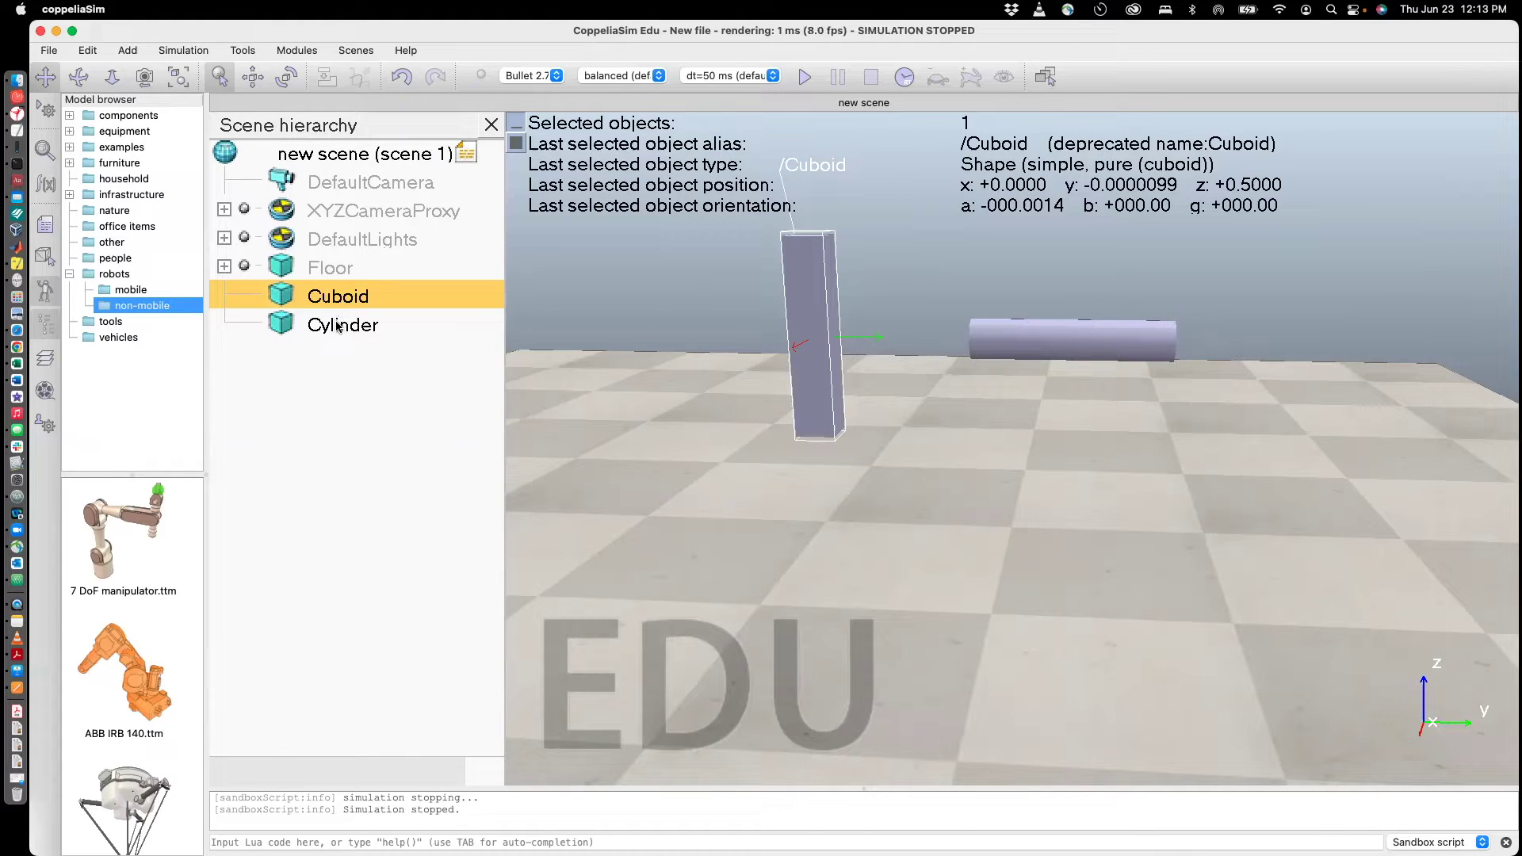
left_click(339, 325, "ctrl")
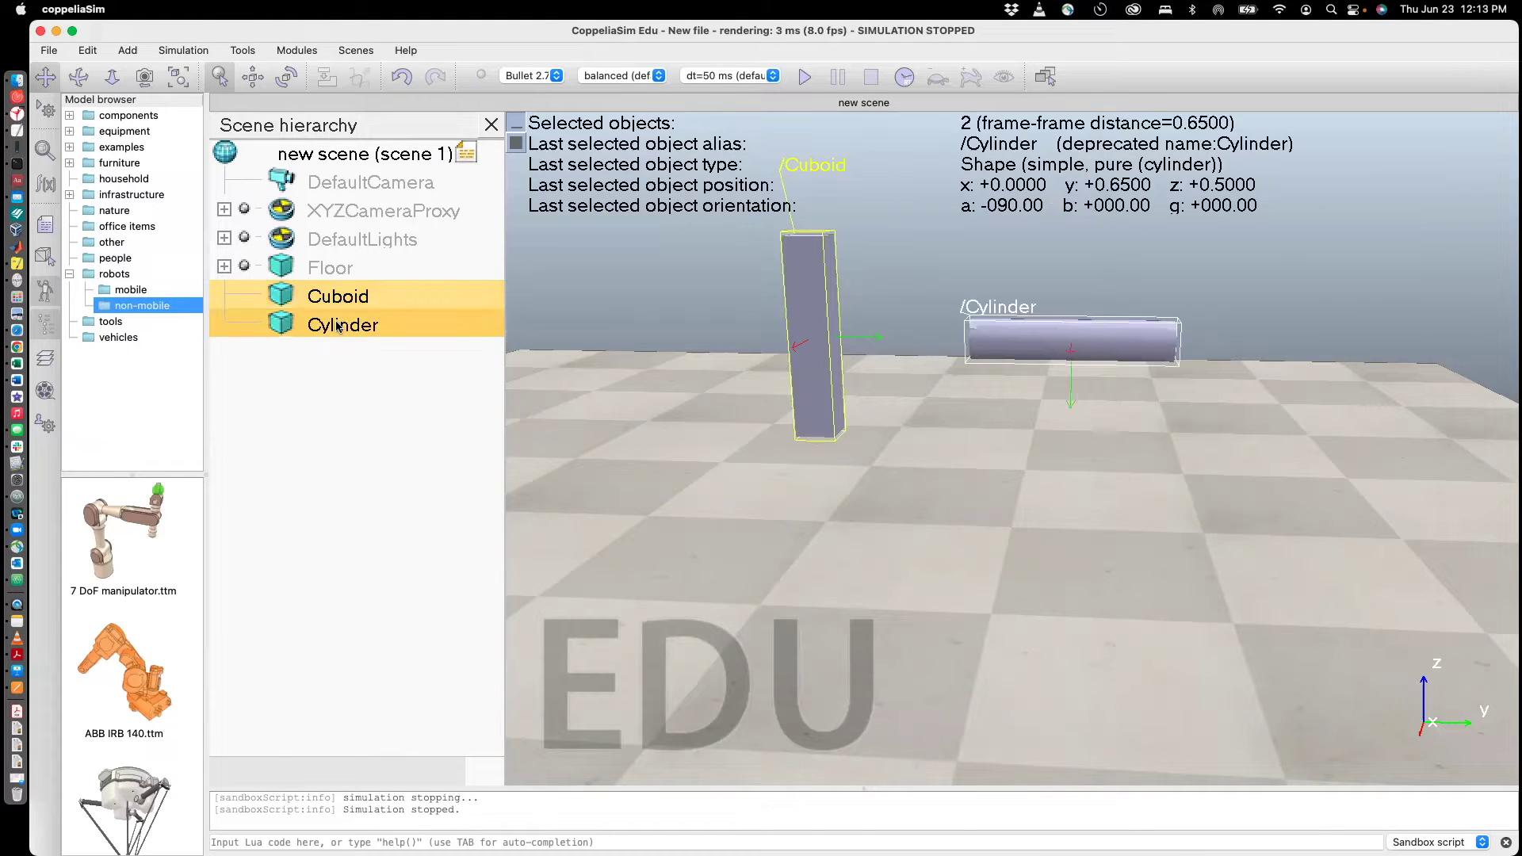
left_click(101, 52)
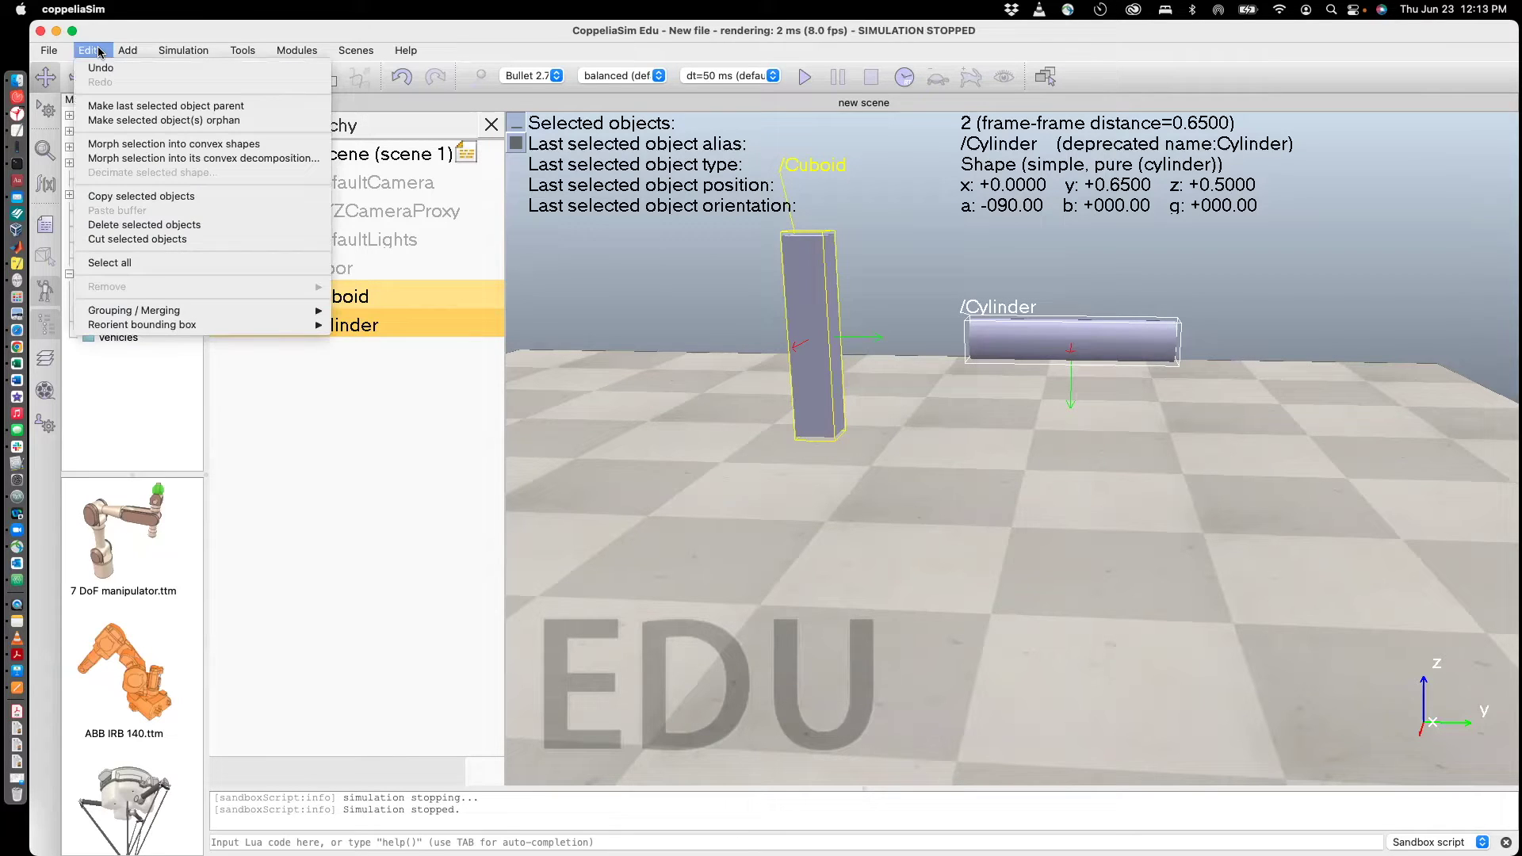
mouse_move(151, 311)
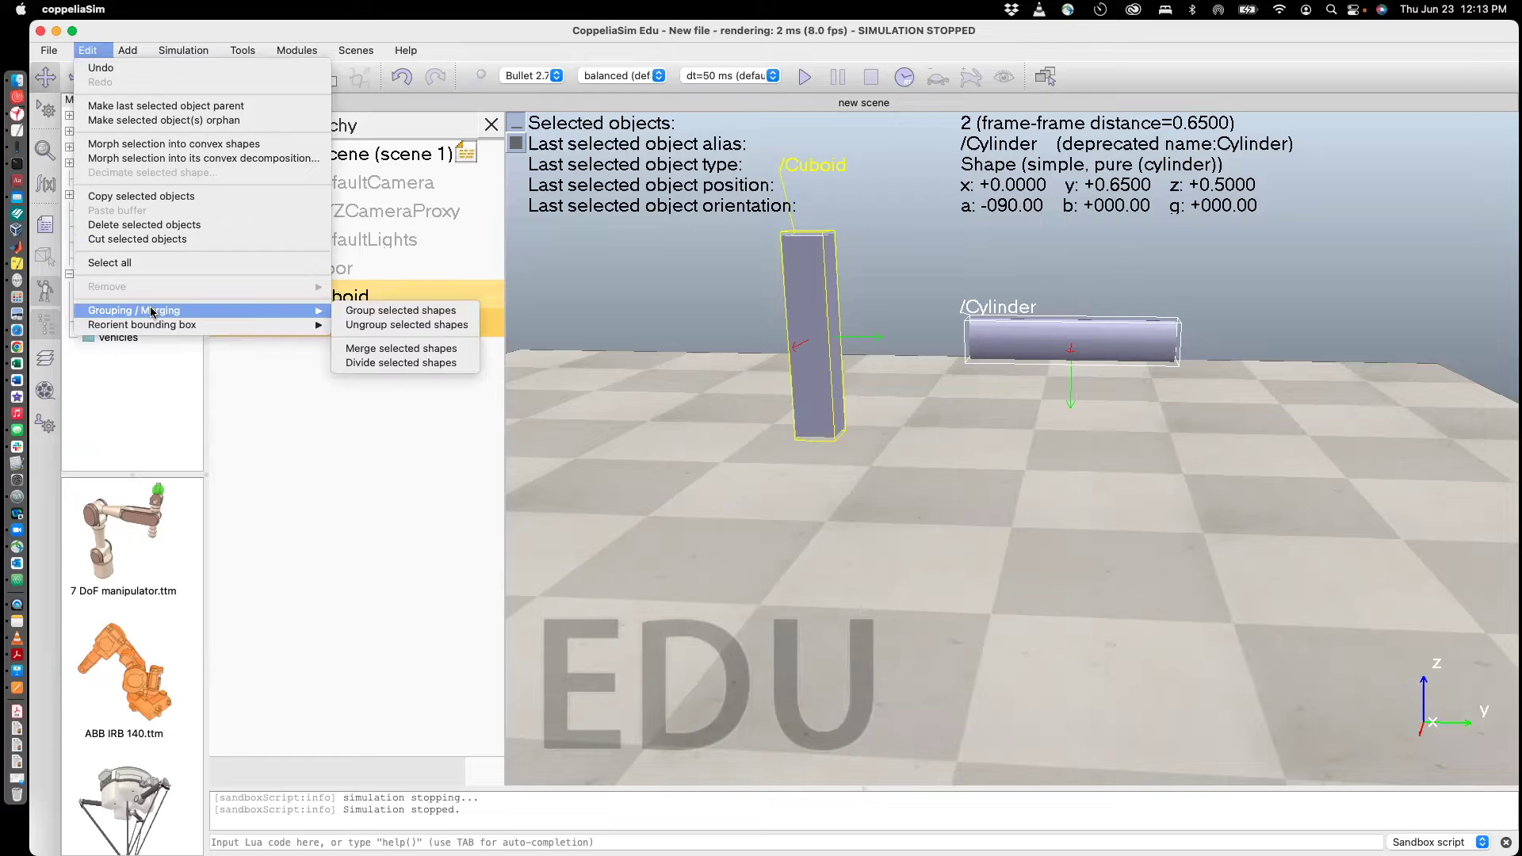
left_click(351, 311)
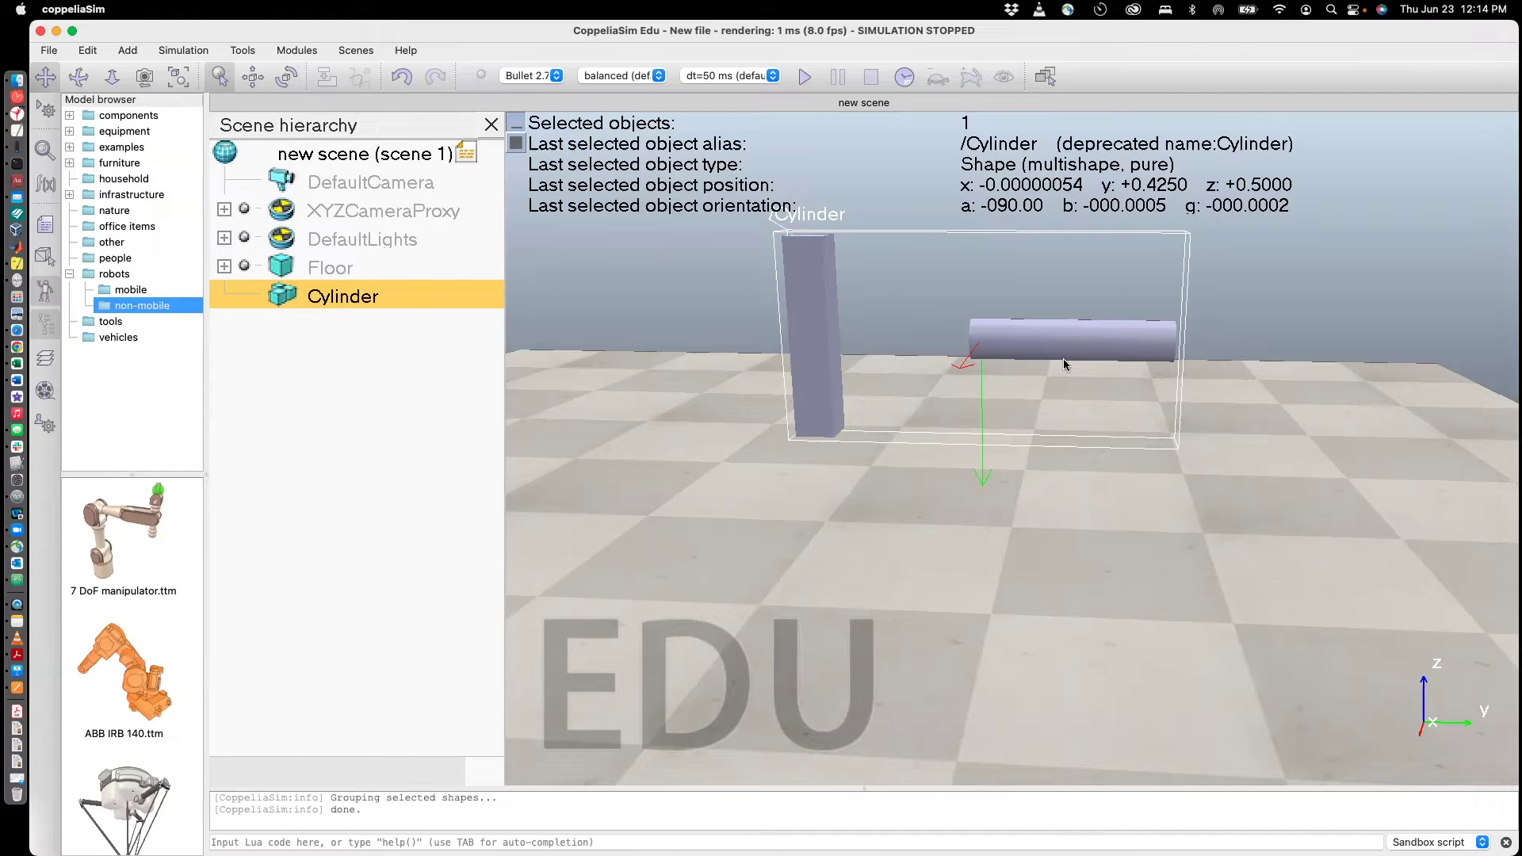
left_click(805, 77)
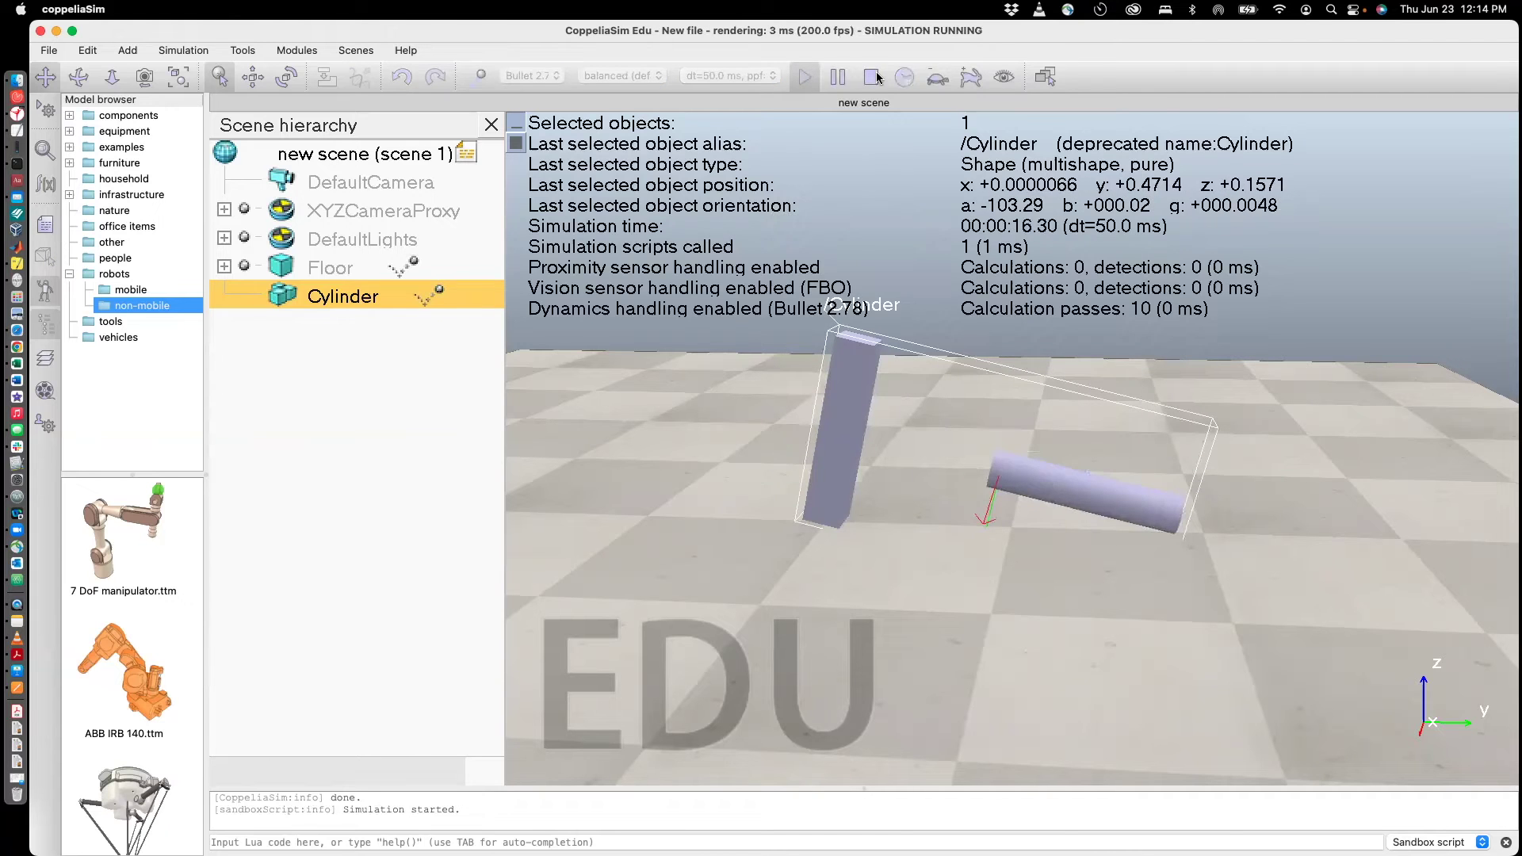
left_click(872, 77)
left_click(805, 77)
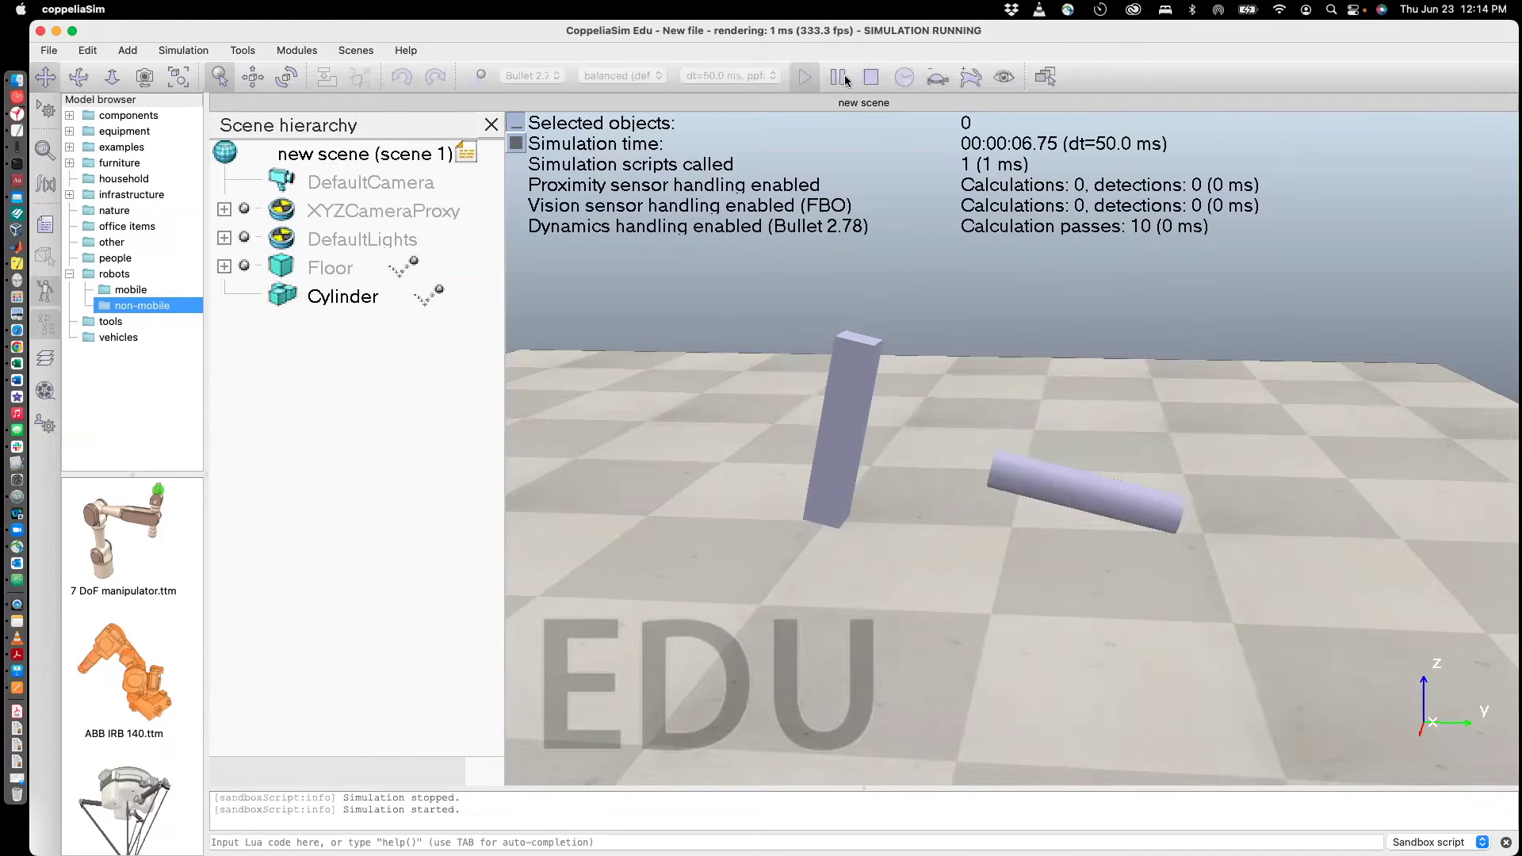
left_click(872, 77)
left_click(805, 76)
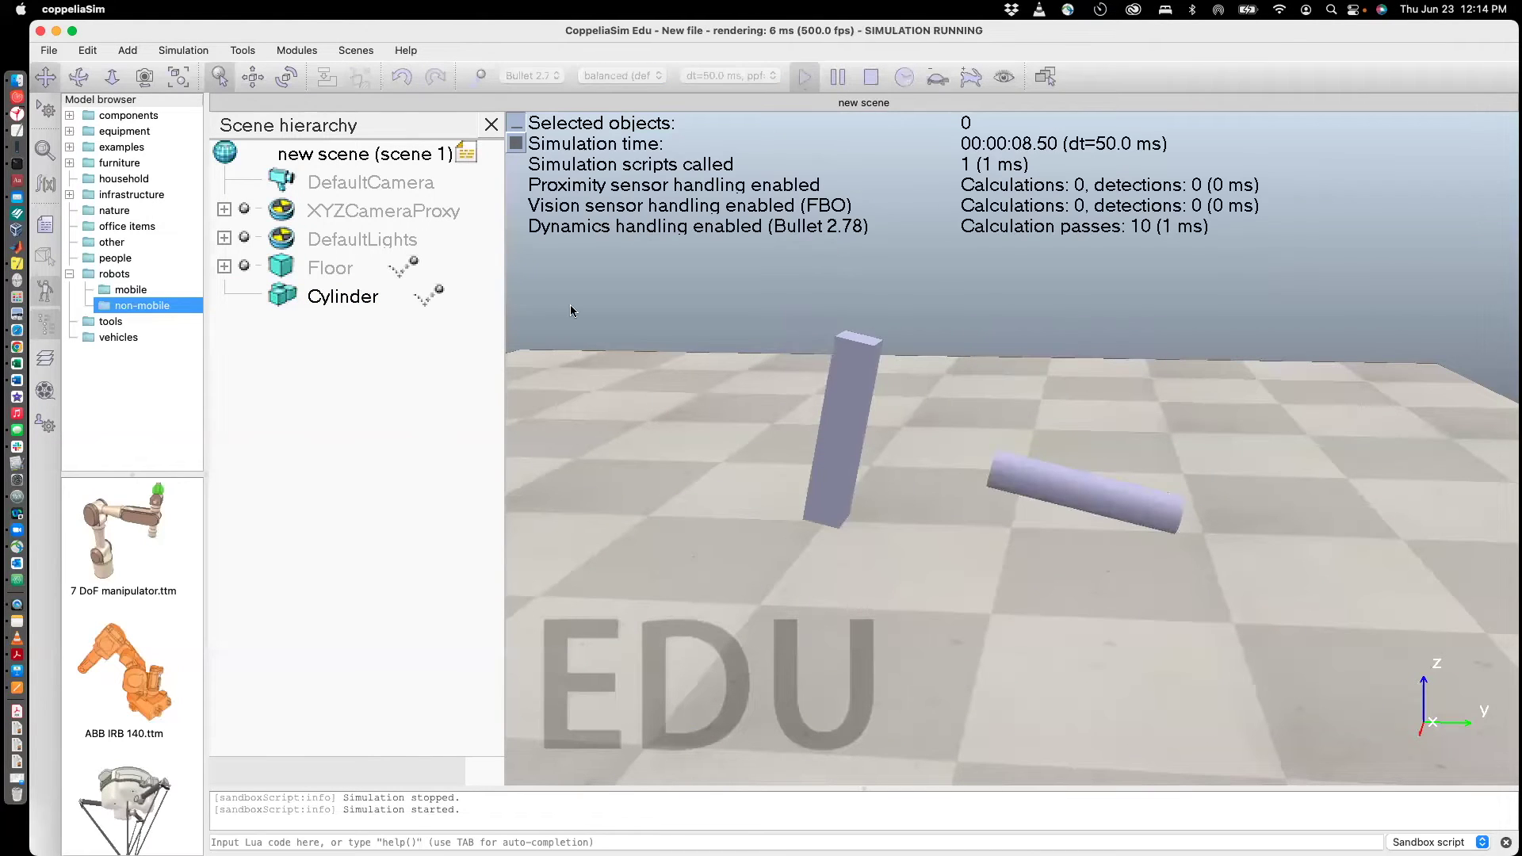
left_click(334, 297)
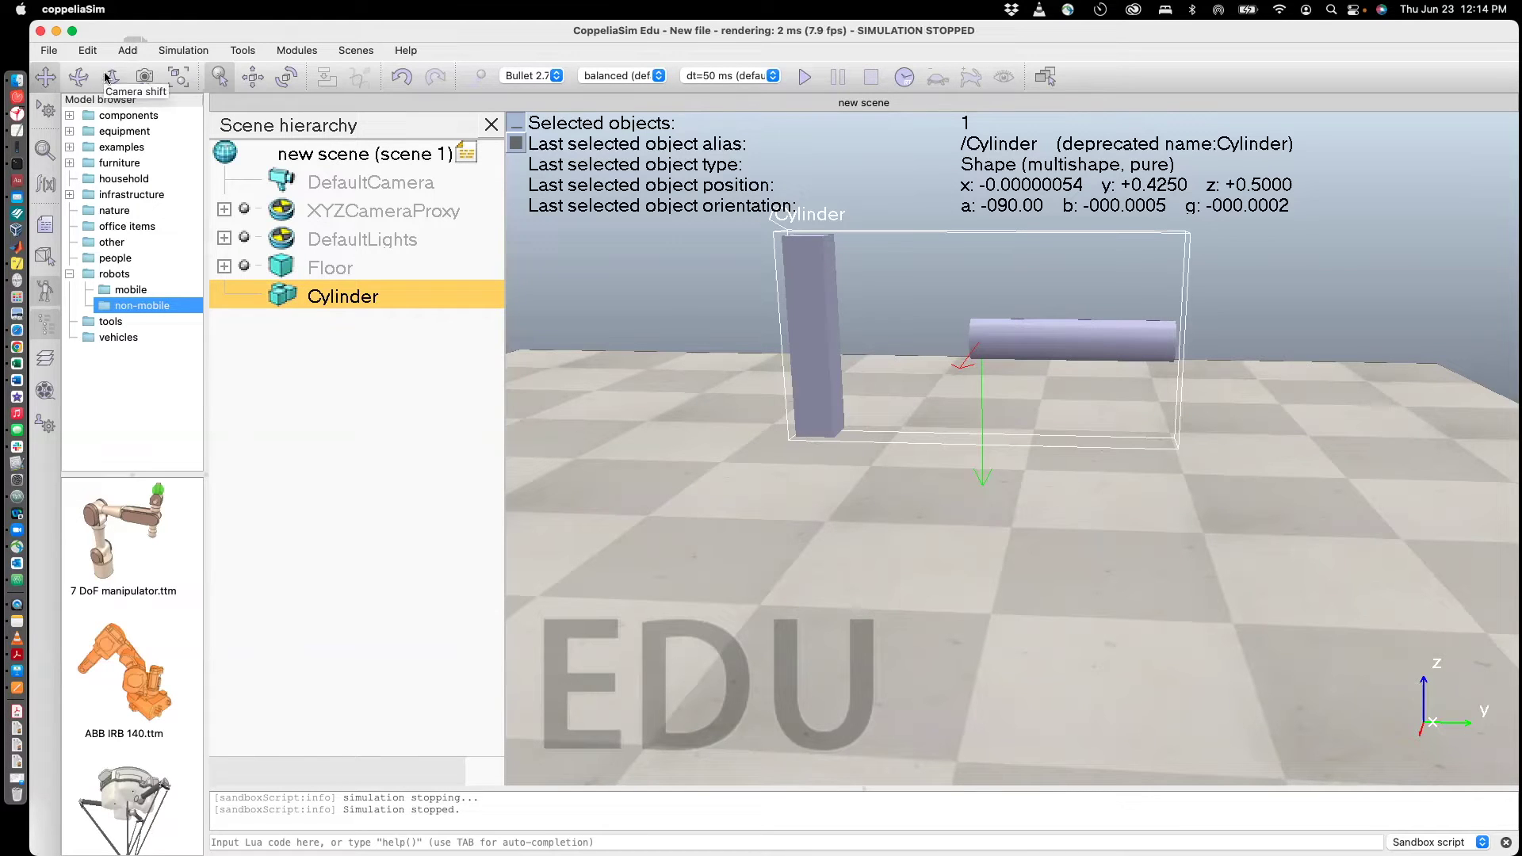
Ungroup the compound shape into separate Cylinder and Cuboid, then deselect.
left_click(89, 50)
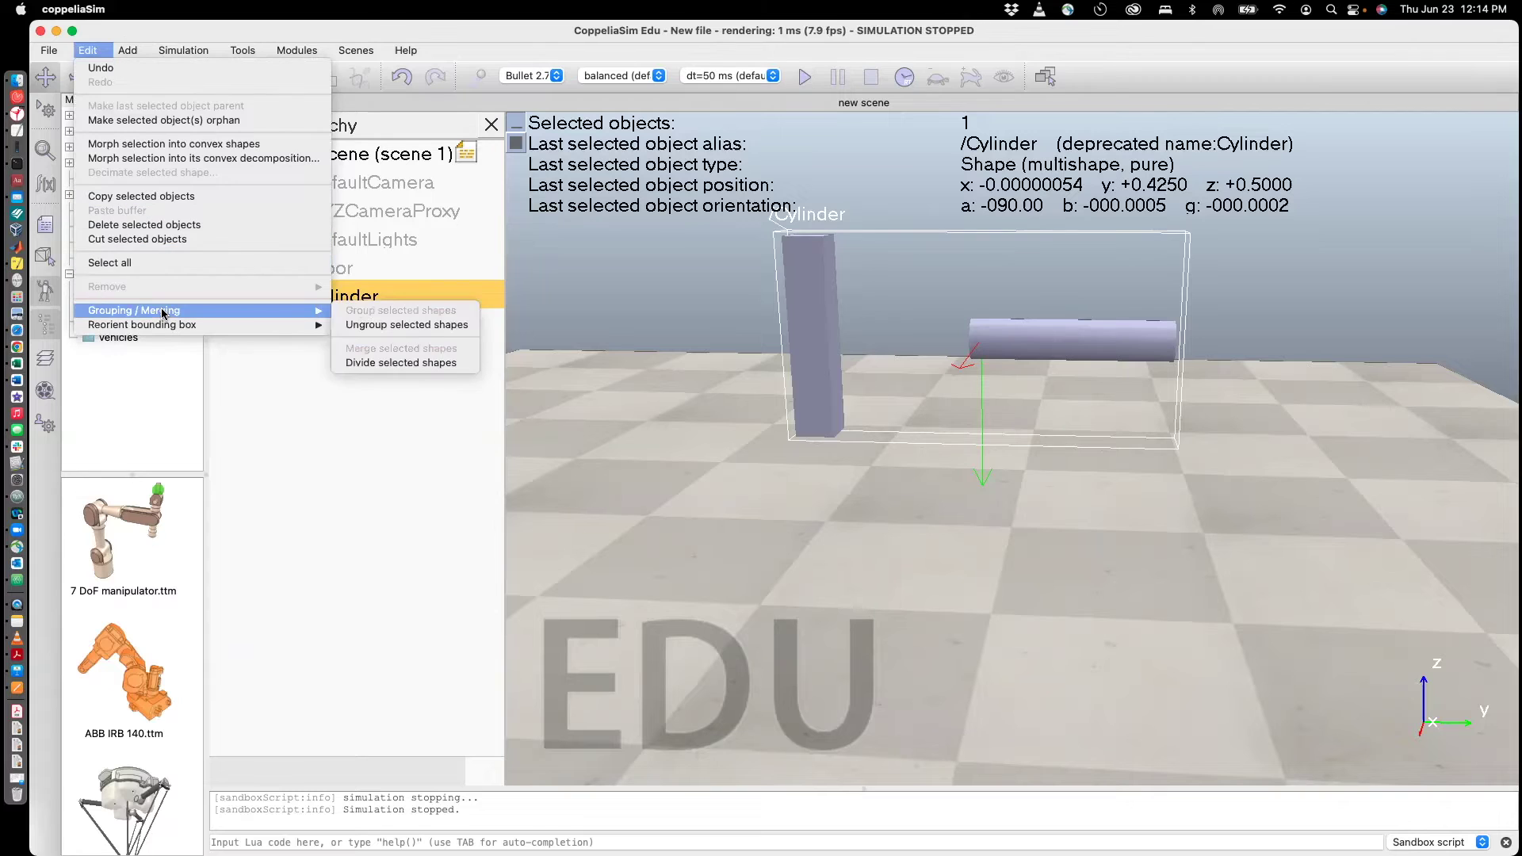
mouse_move(287, 310)
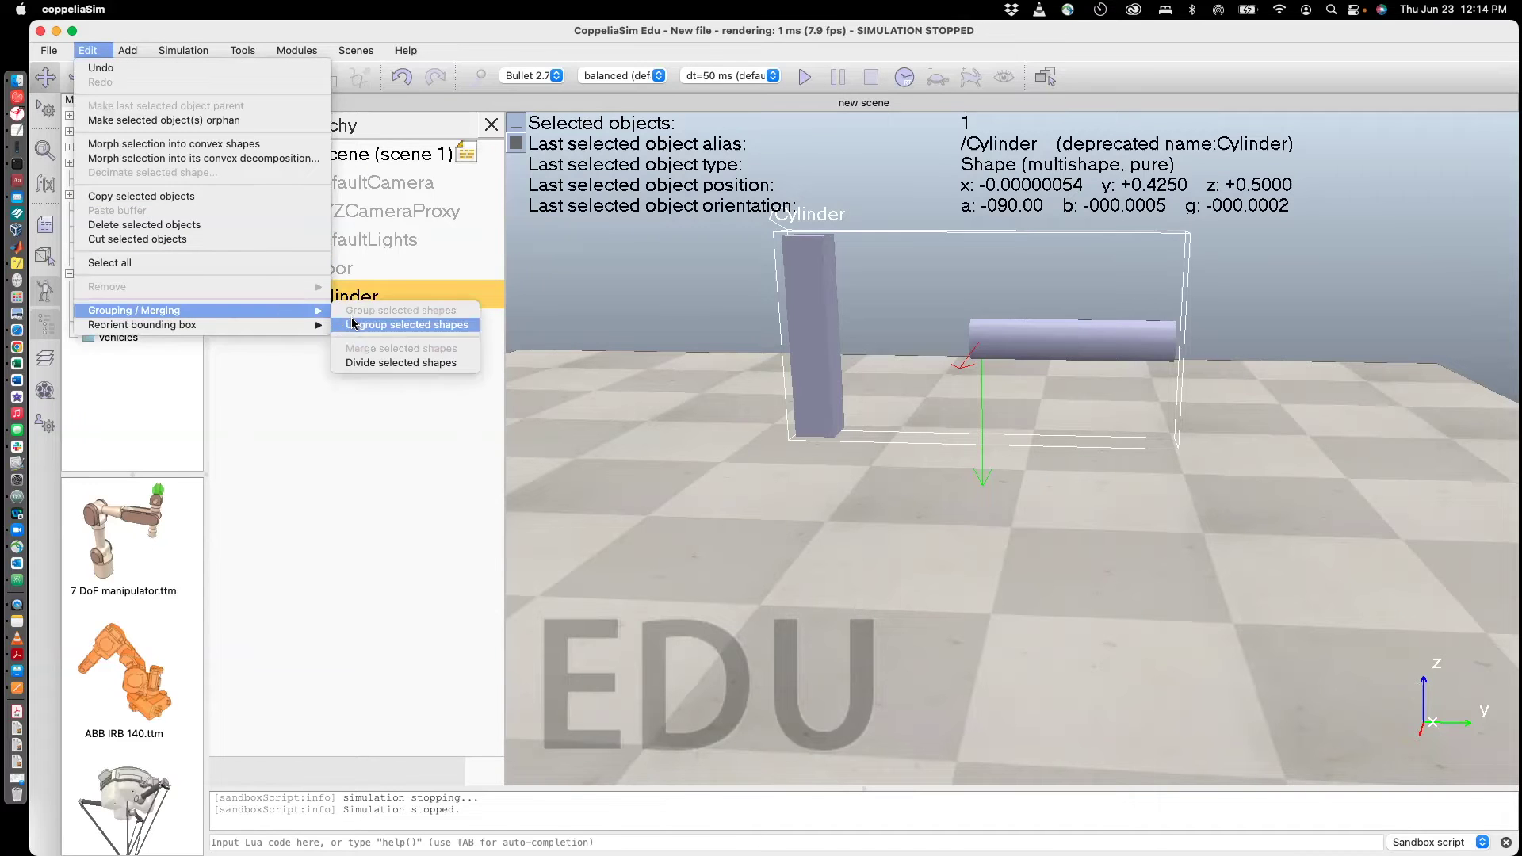
left_click(353, 324)
left_click(616, 474)
Run and stop the simulation twice to test the separate shapes.
left_click(805, 75)
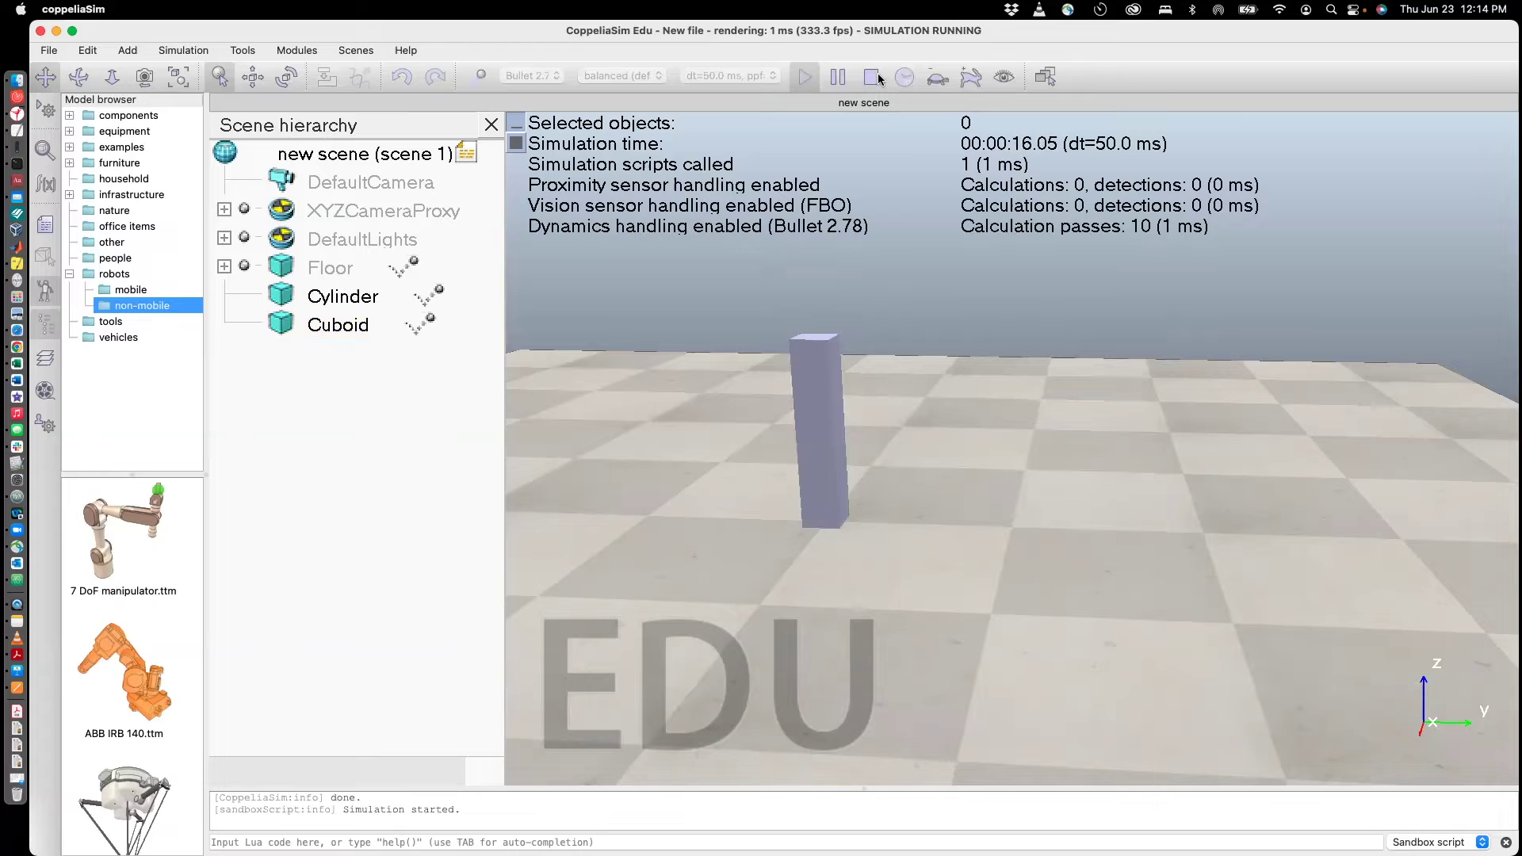
left_click(871, 76)
left_click(803, 76)
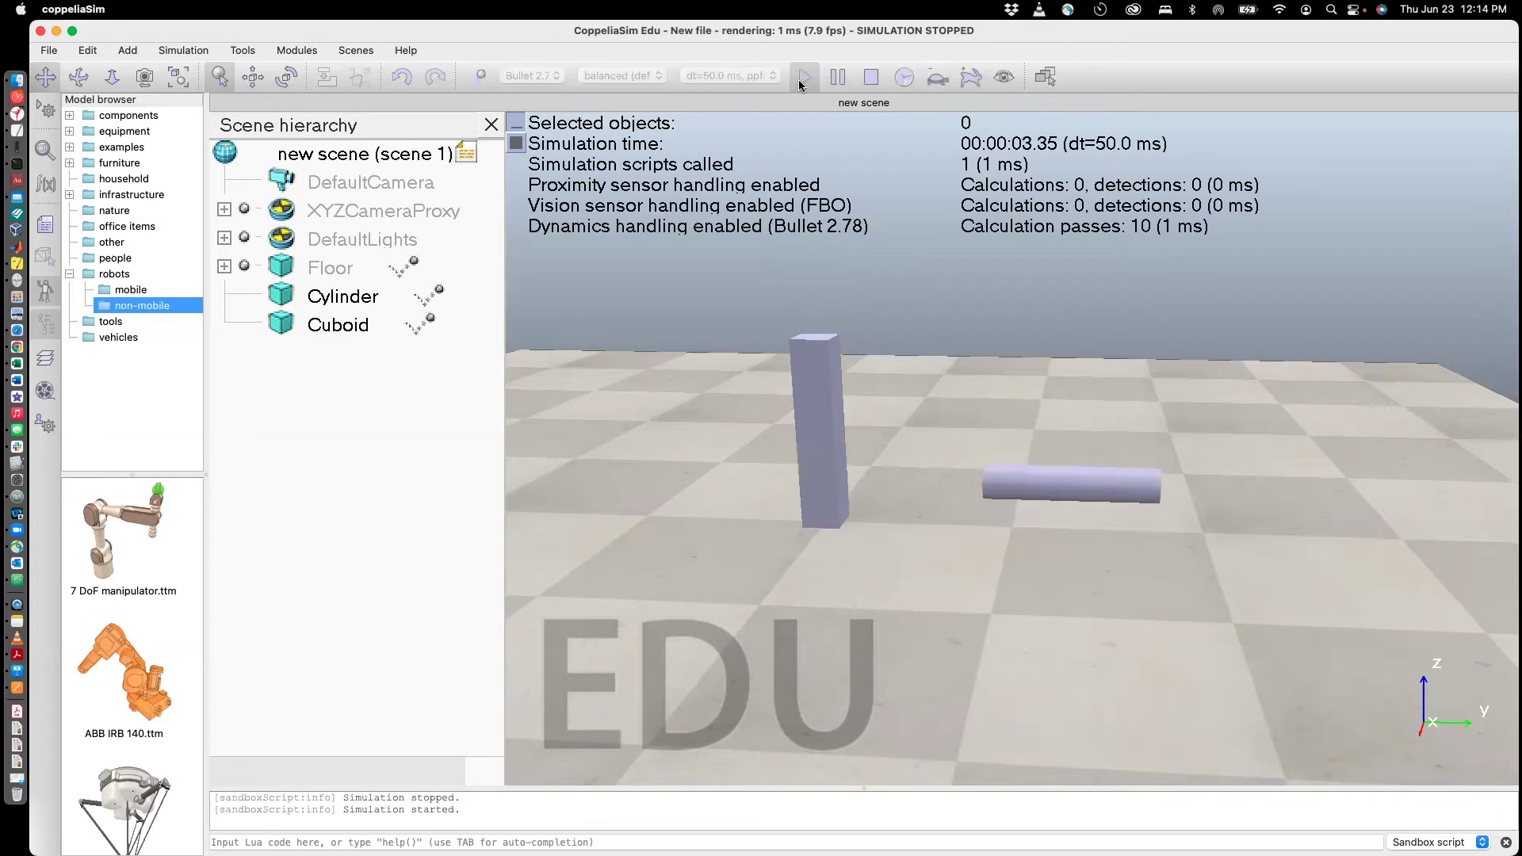
left_click(871, 77)
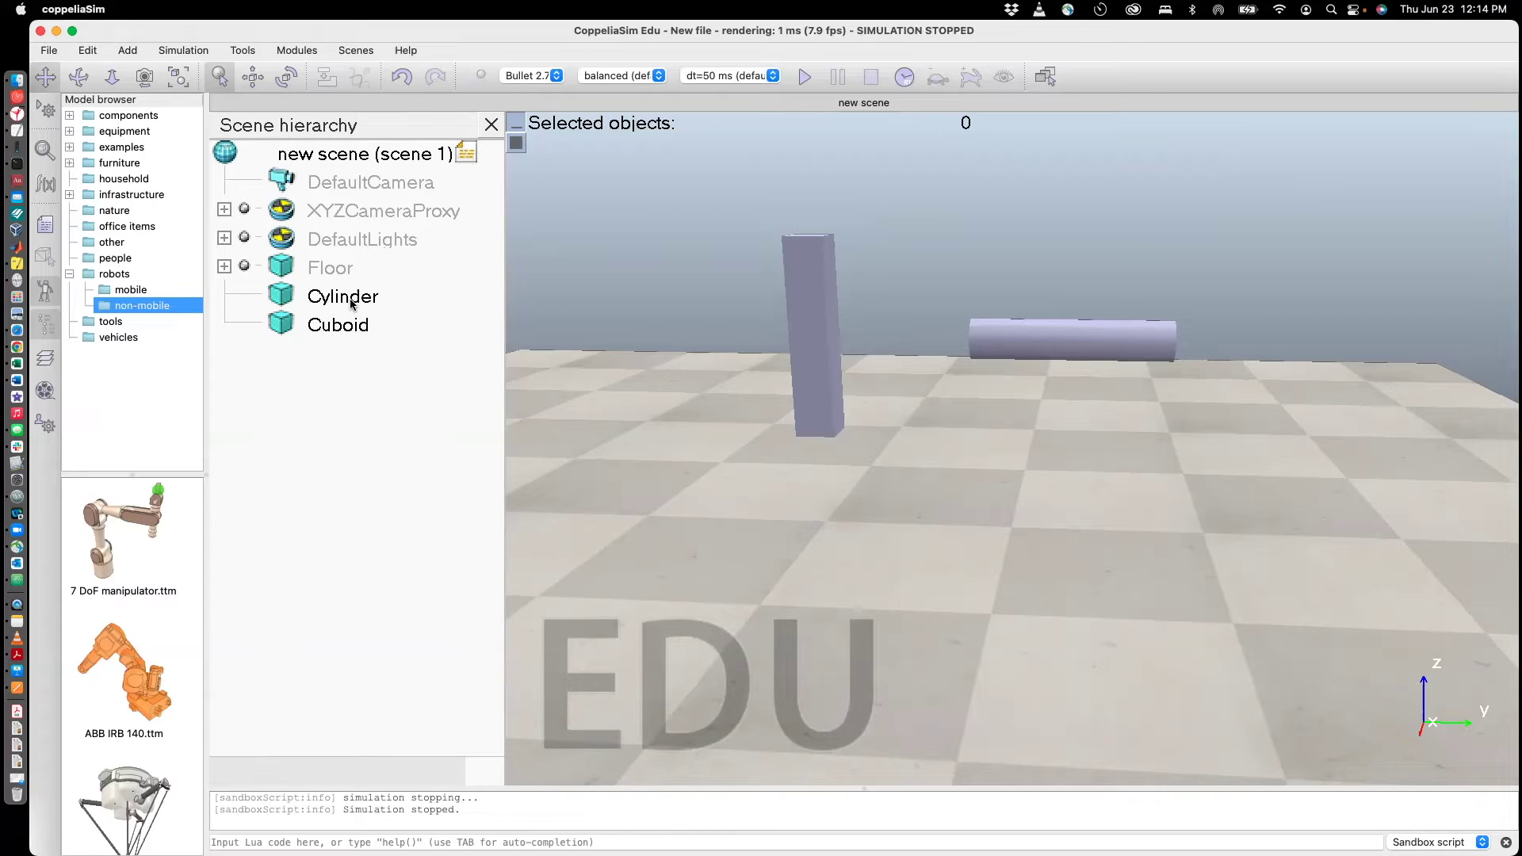
Merge Cylinder and Cuboid into one non-pure shape named Cuboid, accepting the warning.
left_click(351, 304)
left_click(350, 326, "ctrl")
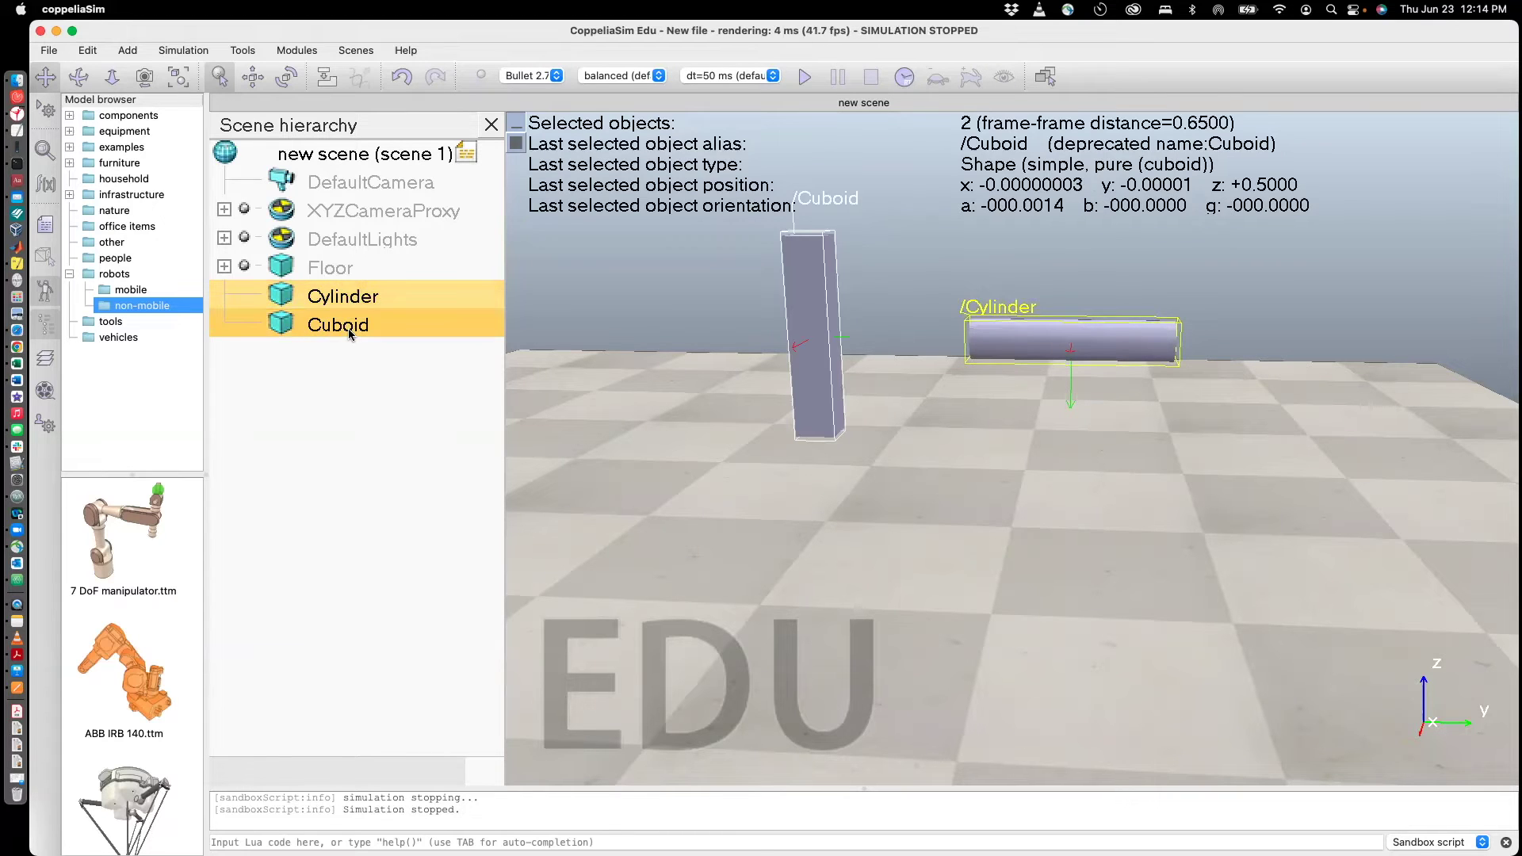
left_click(88, 50)
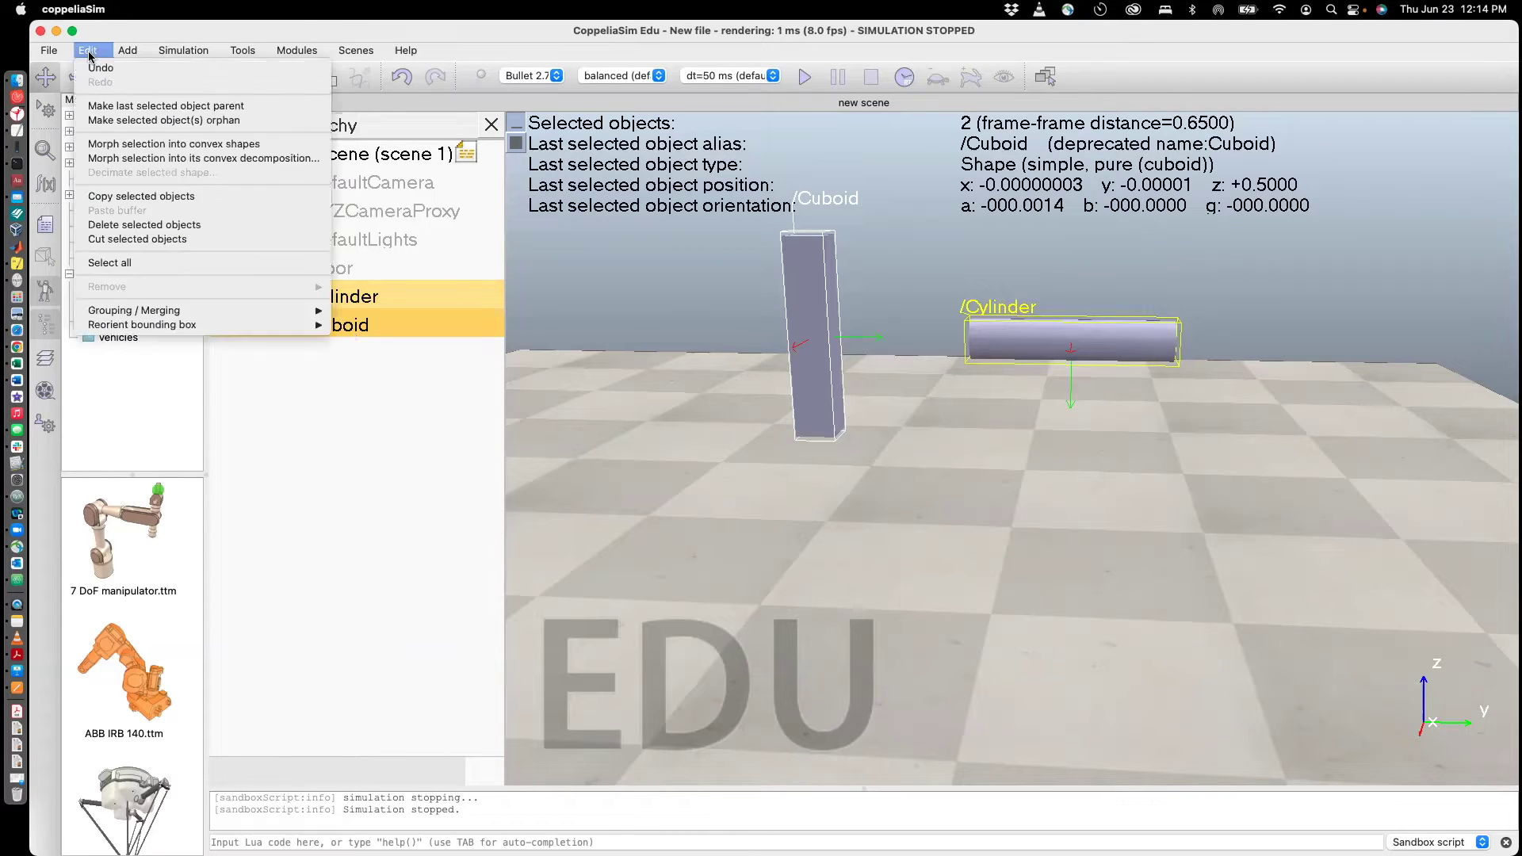
mouse_move(146, 312)
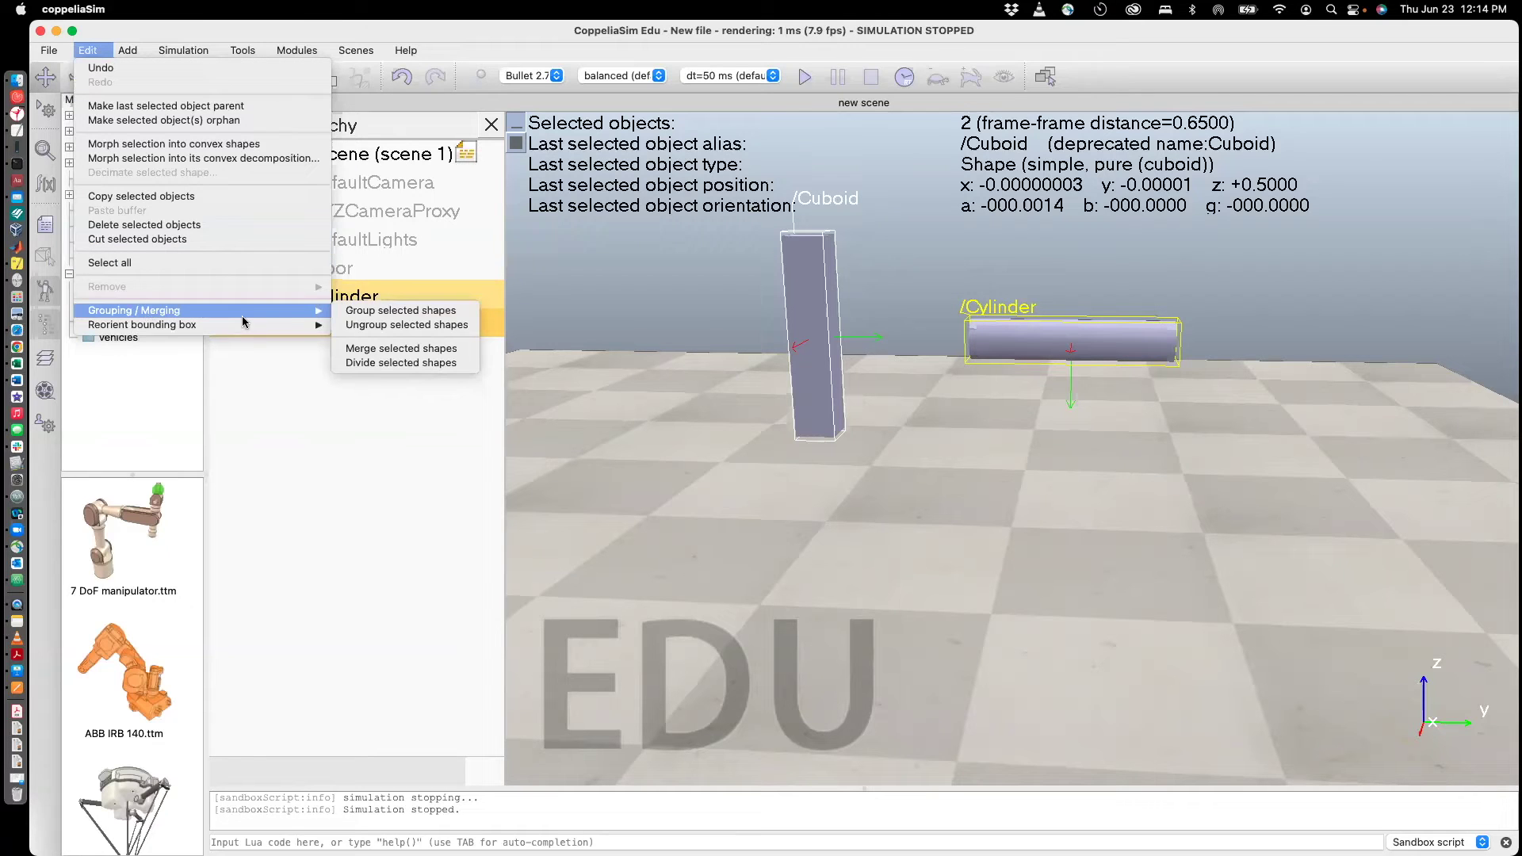
left_click(365, 352)
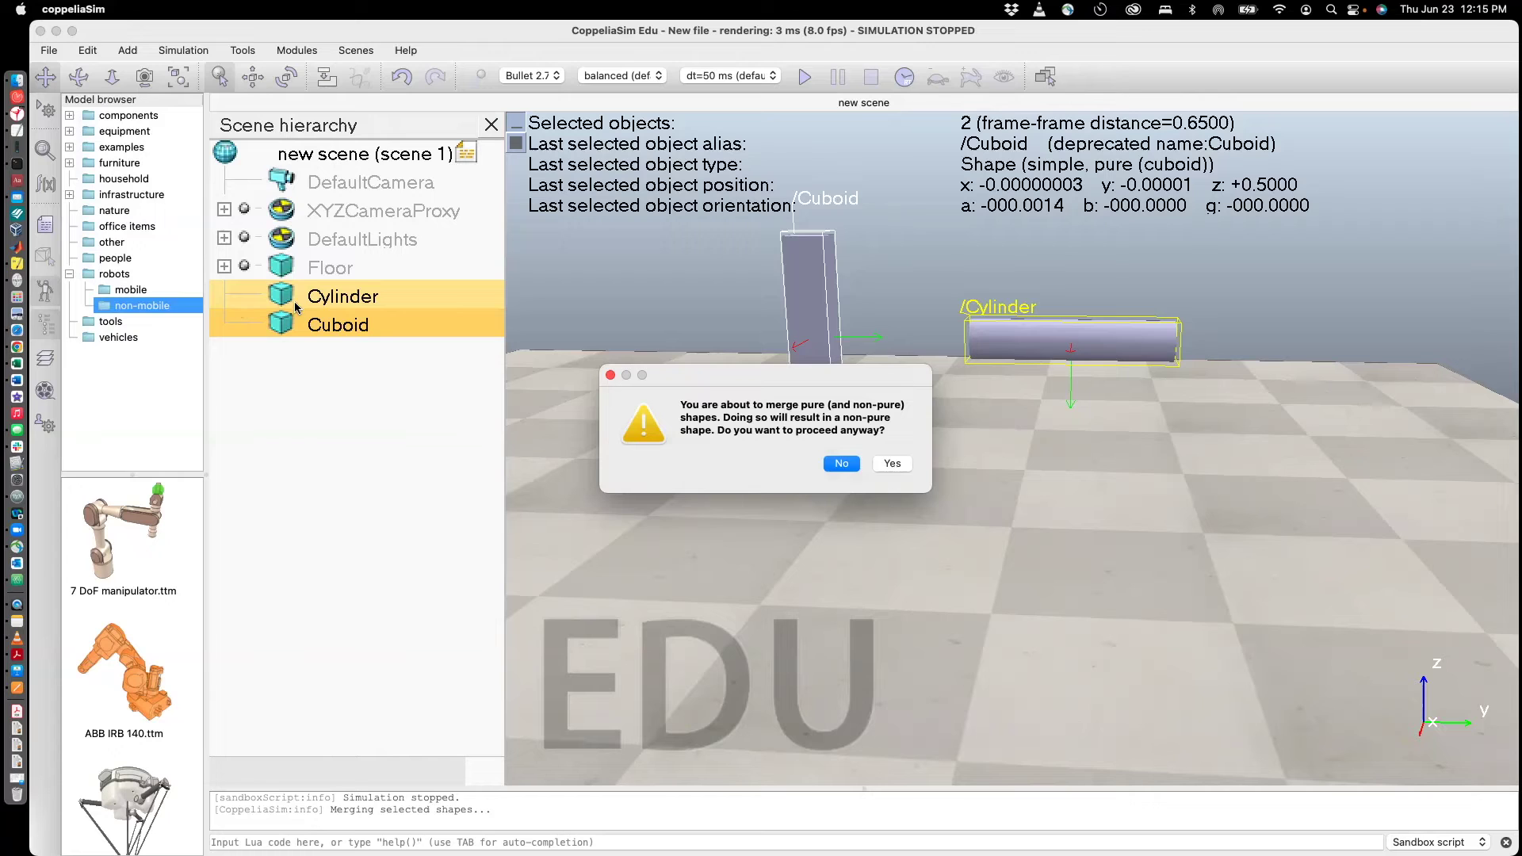
left_click(892, 465)
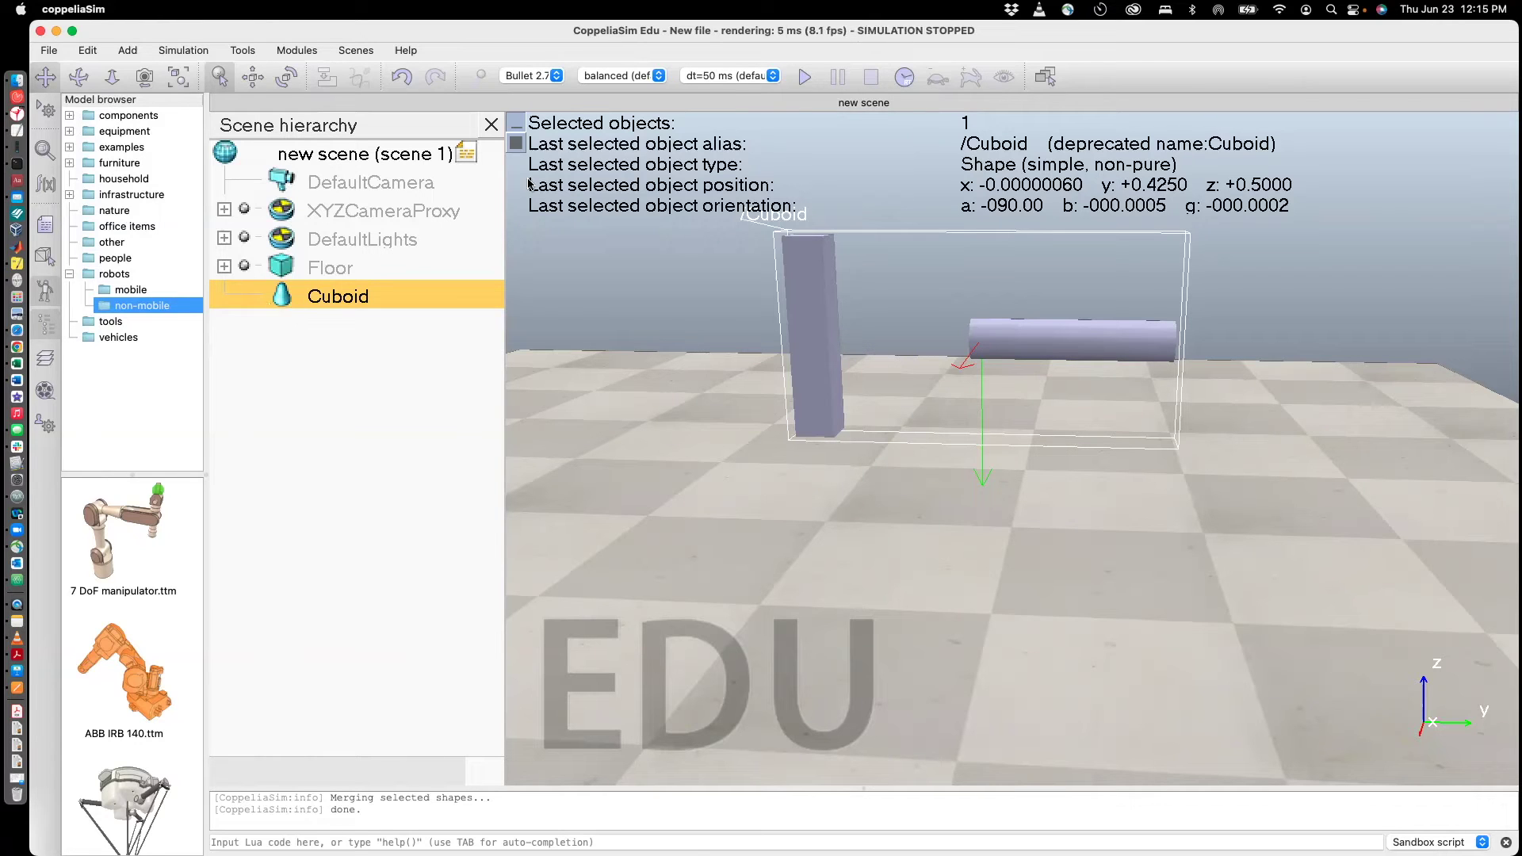
left_click(800, 78)
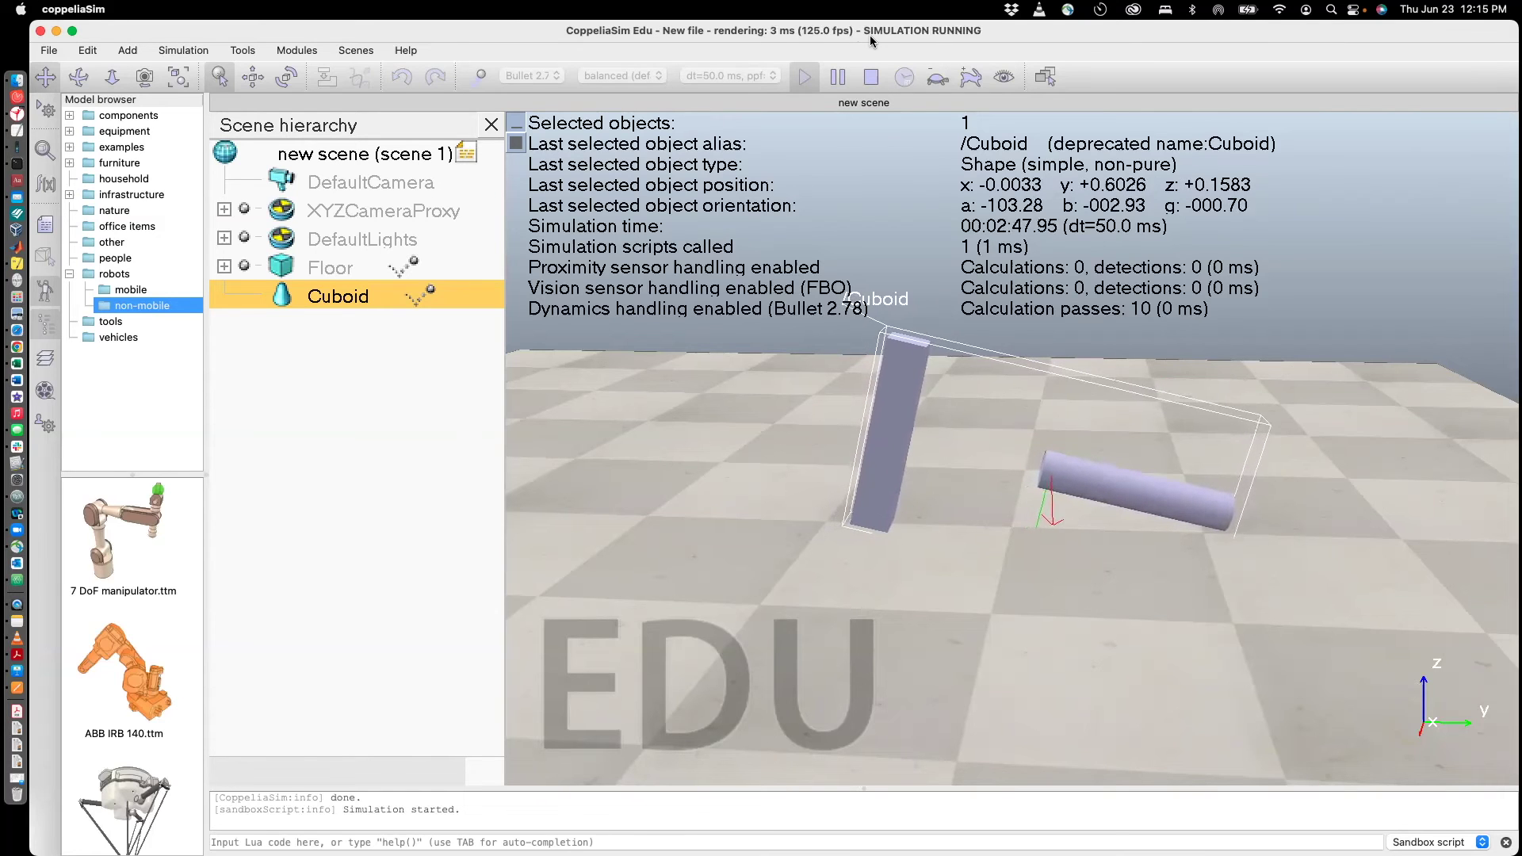
left_click(869, 76)
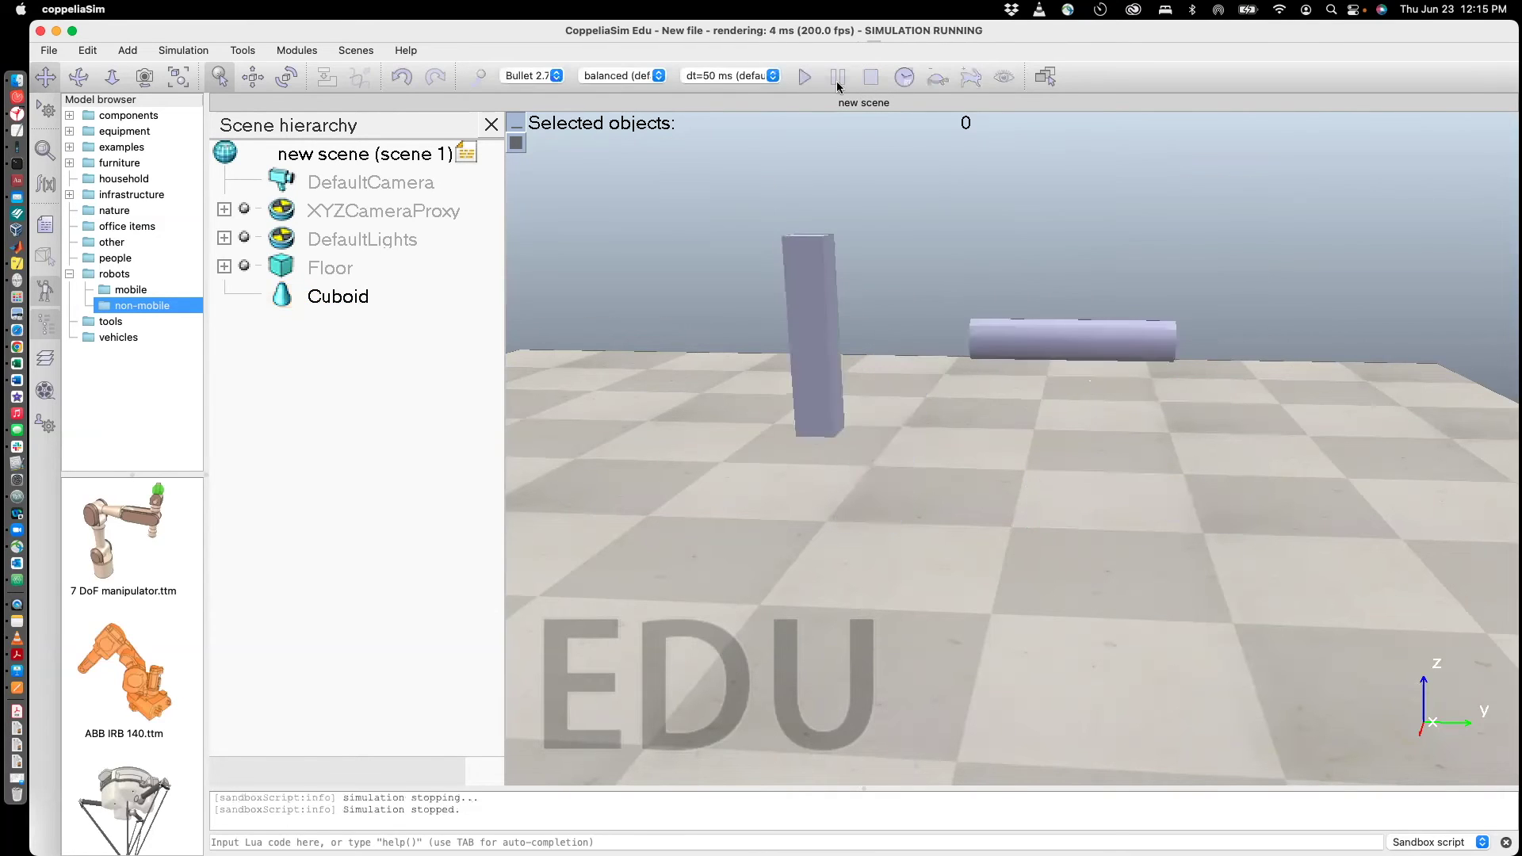
left_click(804, 76)
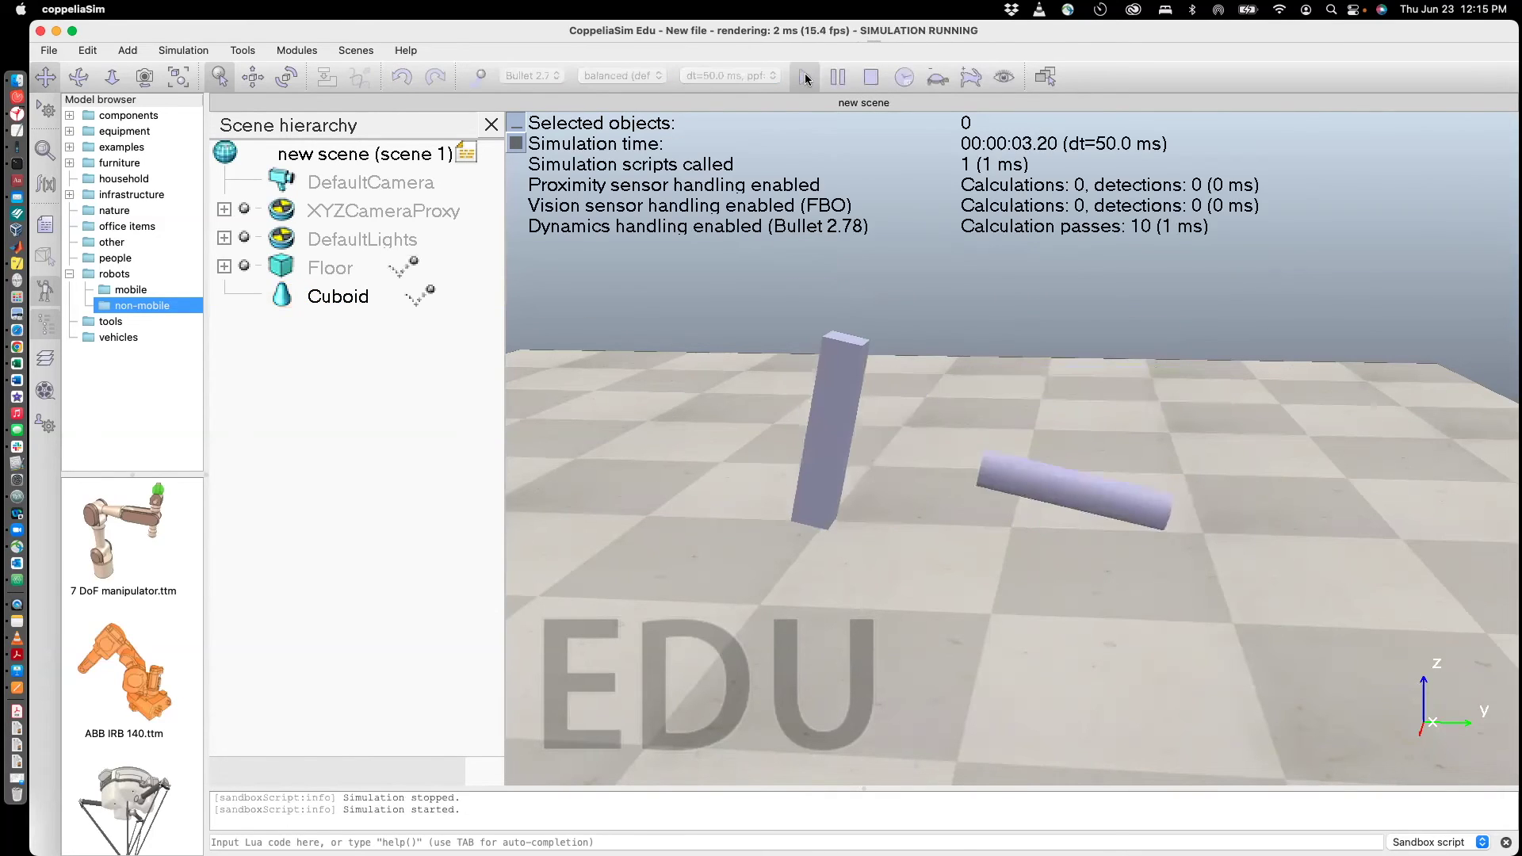
left_click(870, 79)
Divide the merged Cuboid into separate Cuboid and Shape objects, then reselect Cuboid.
left_click(352, 300)
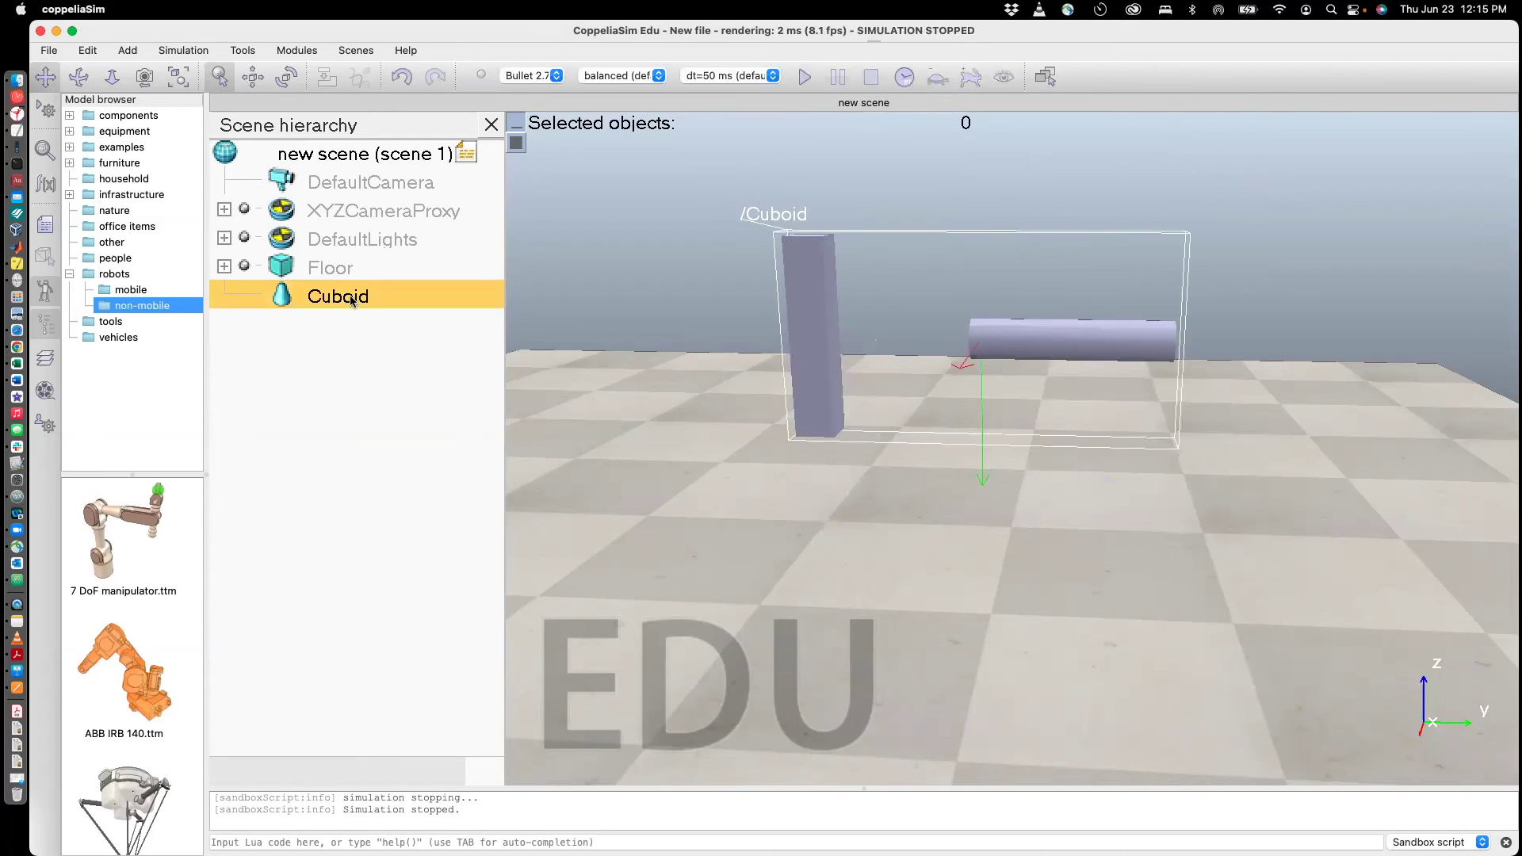
left_click(91, 52)
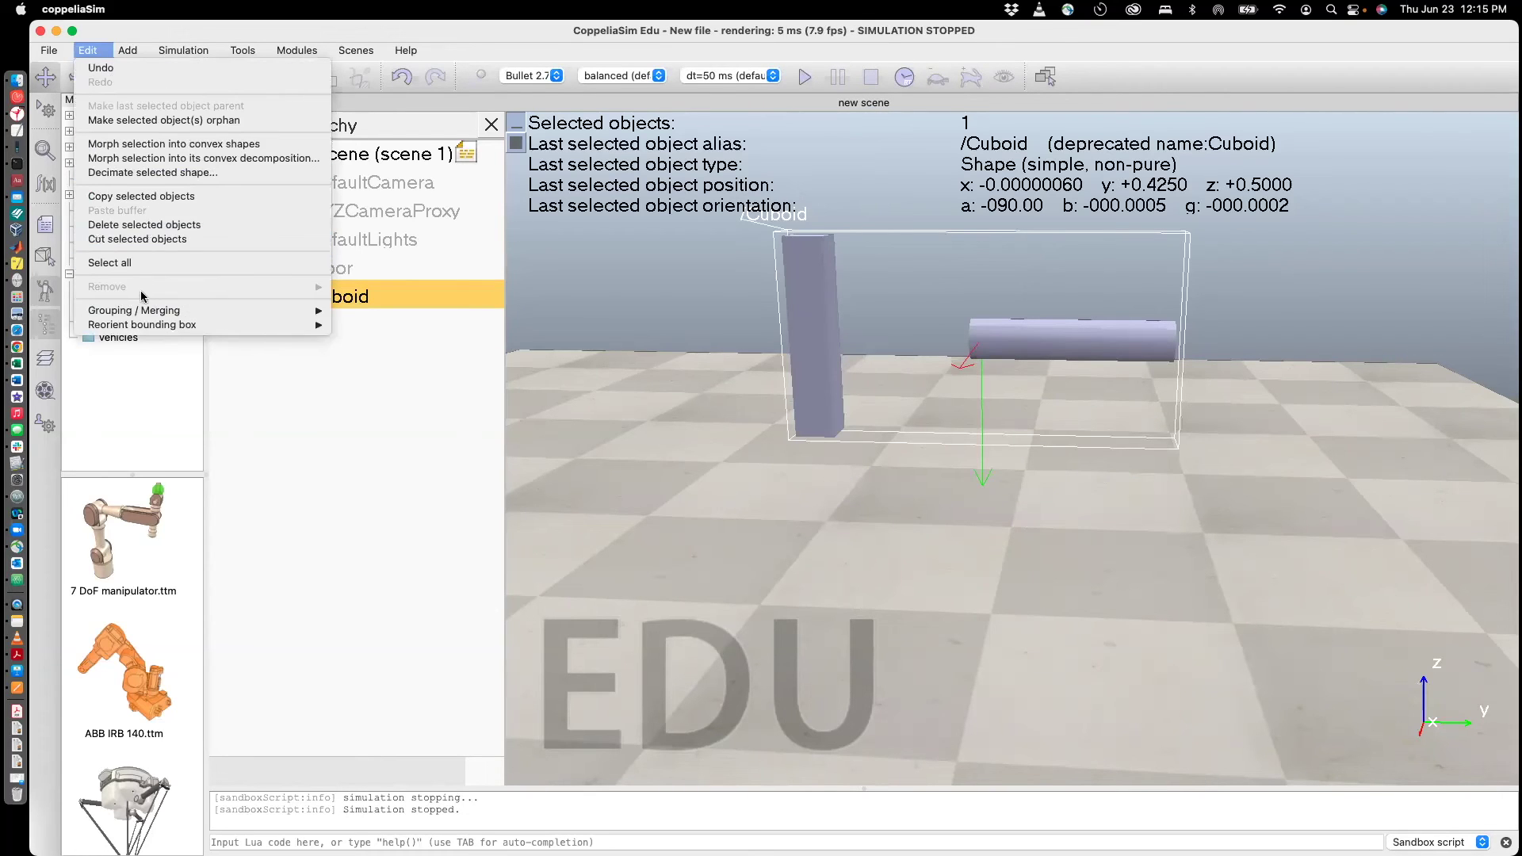
mouse_move(225, 312)
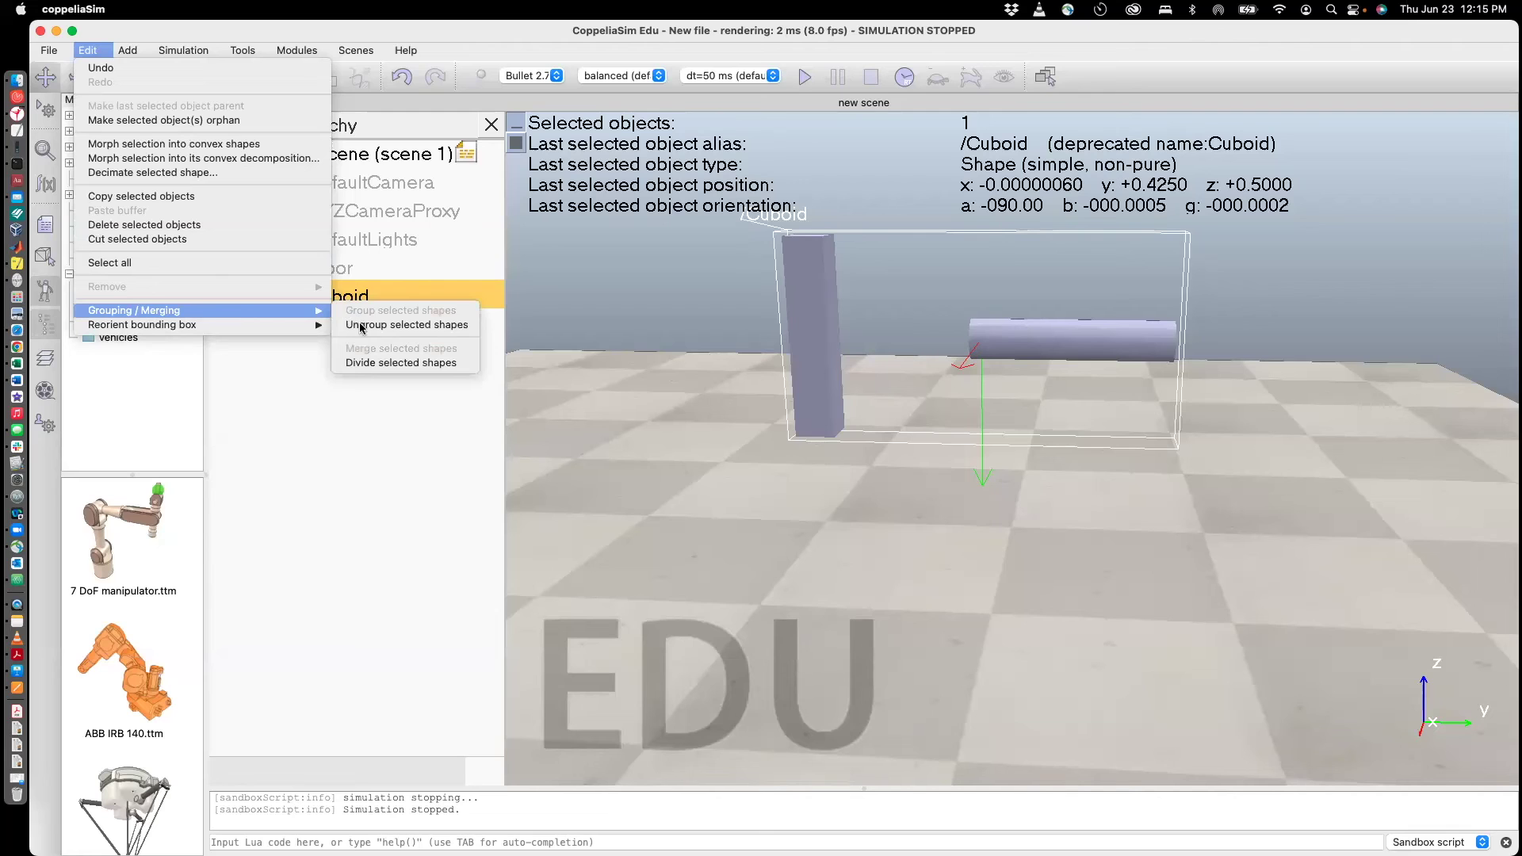
left_click(362, 363)
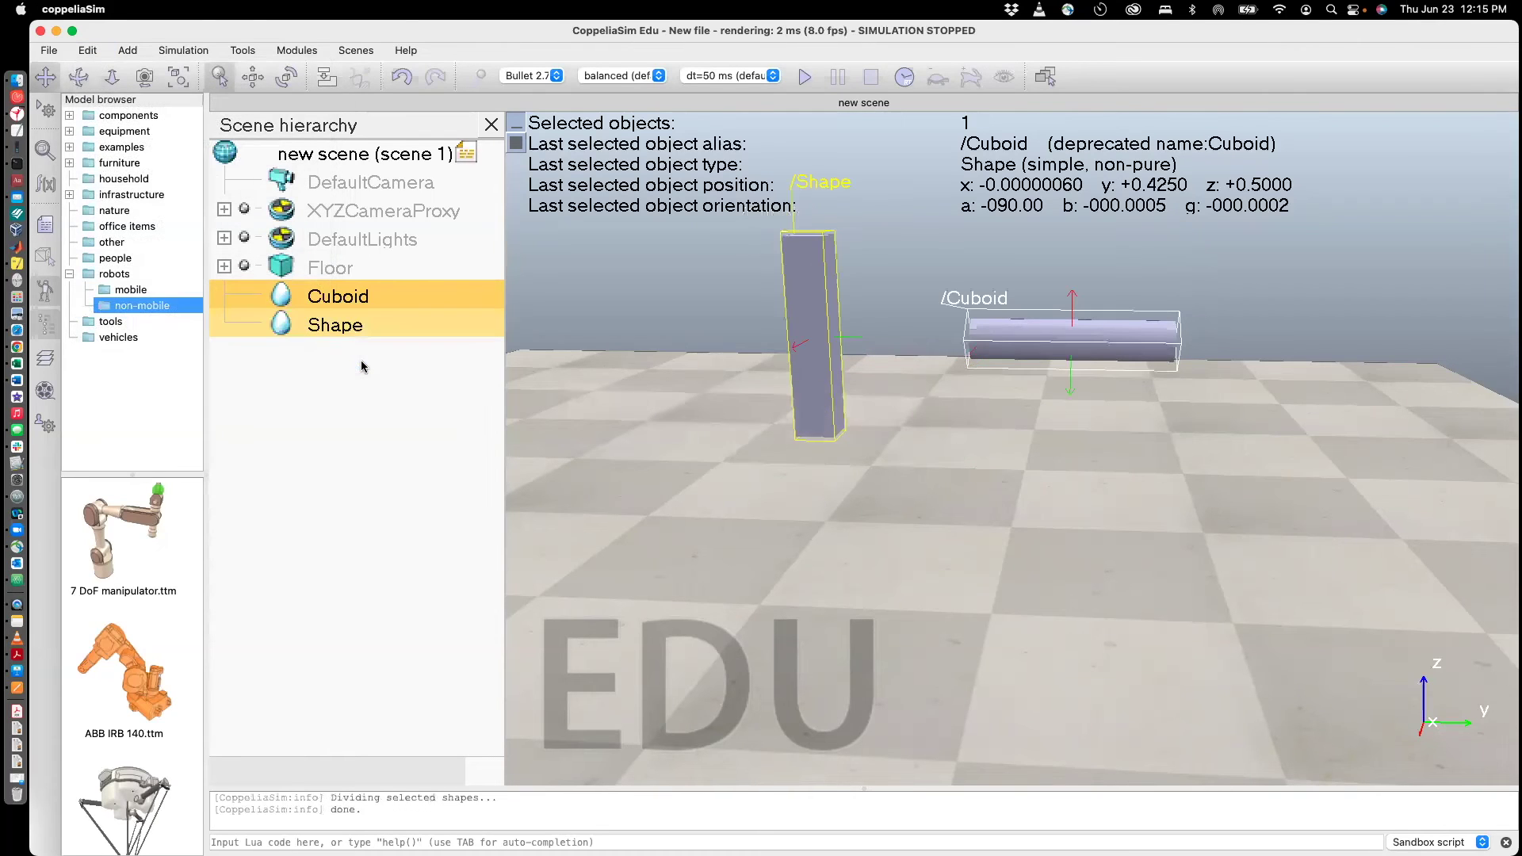
left_click(645, 441)
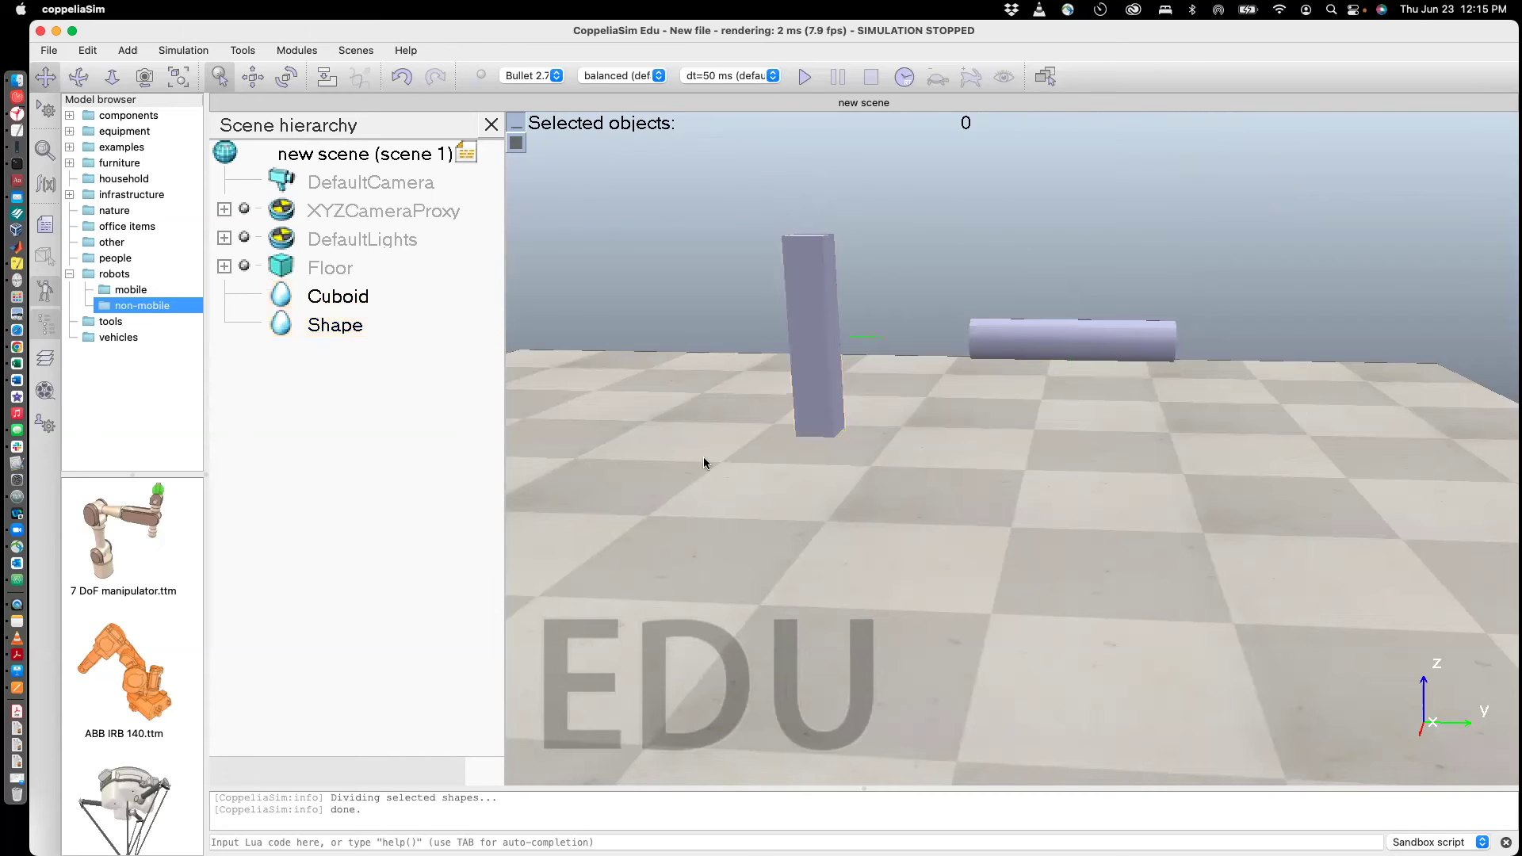
left_click(282, 300)
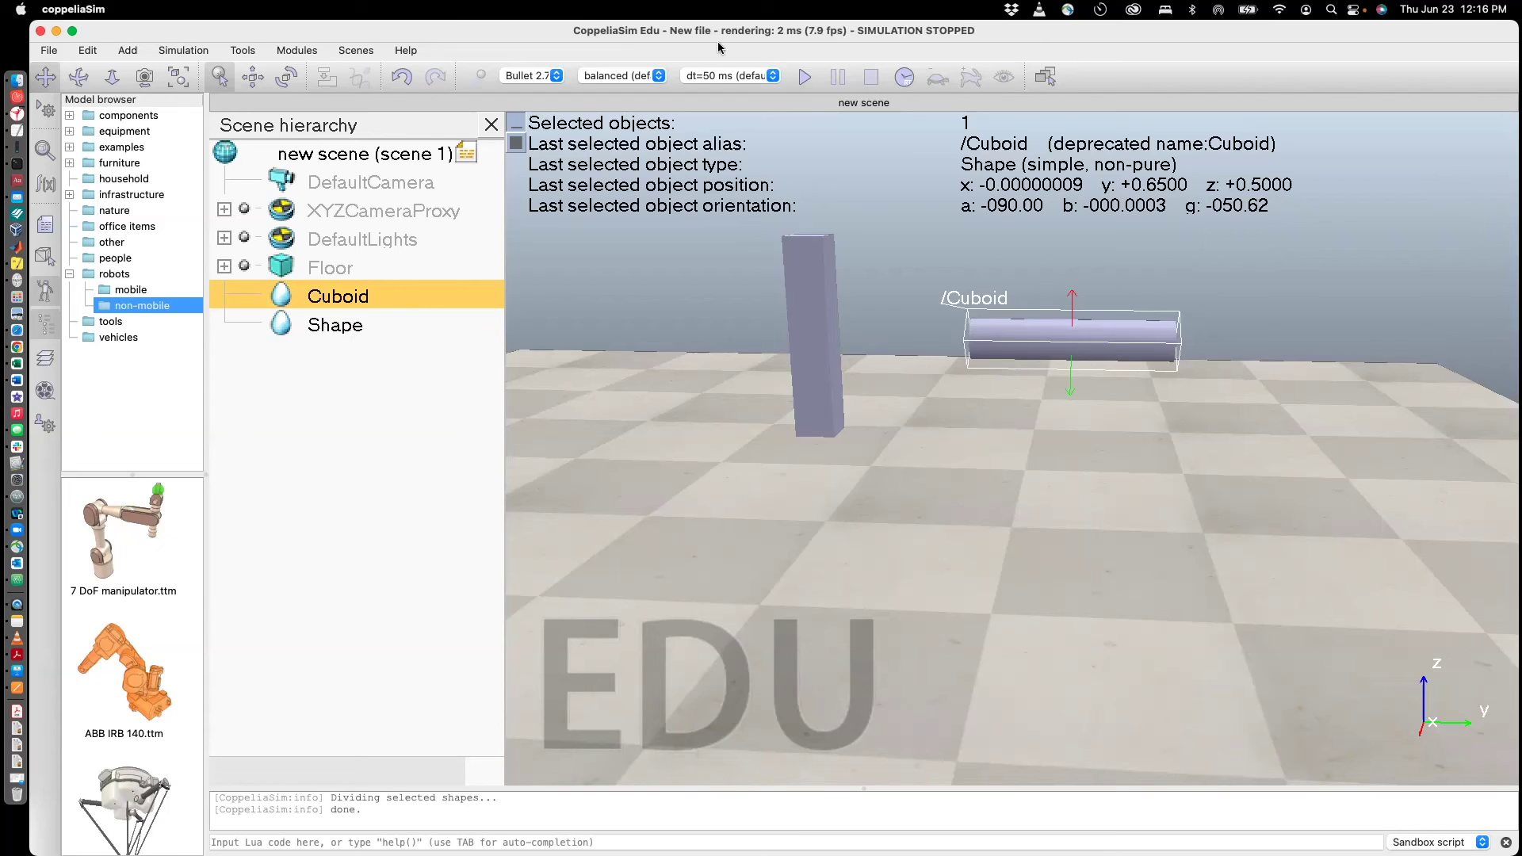
left_click(804, 76)
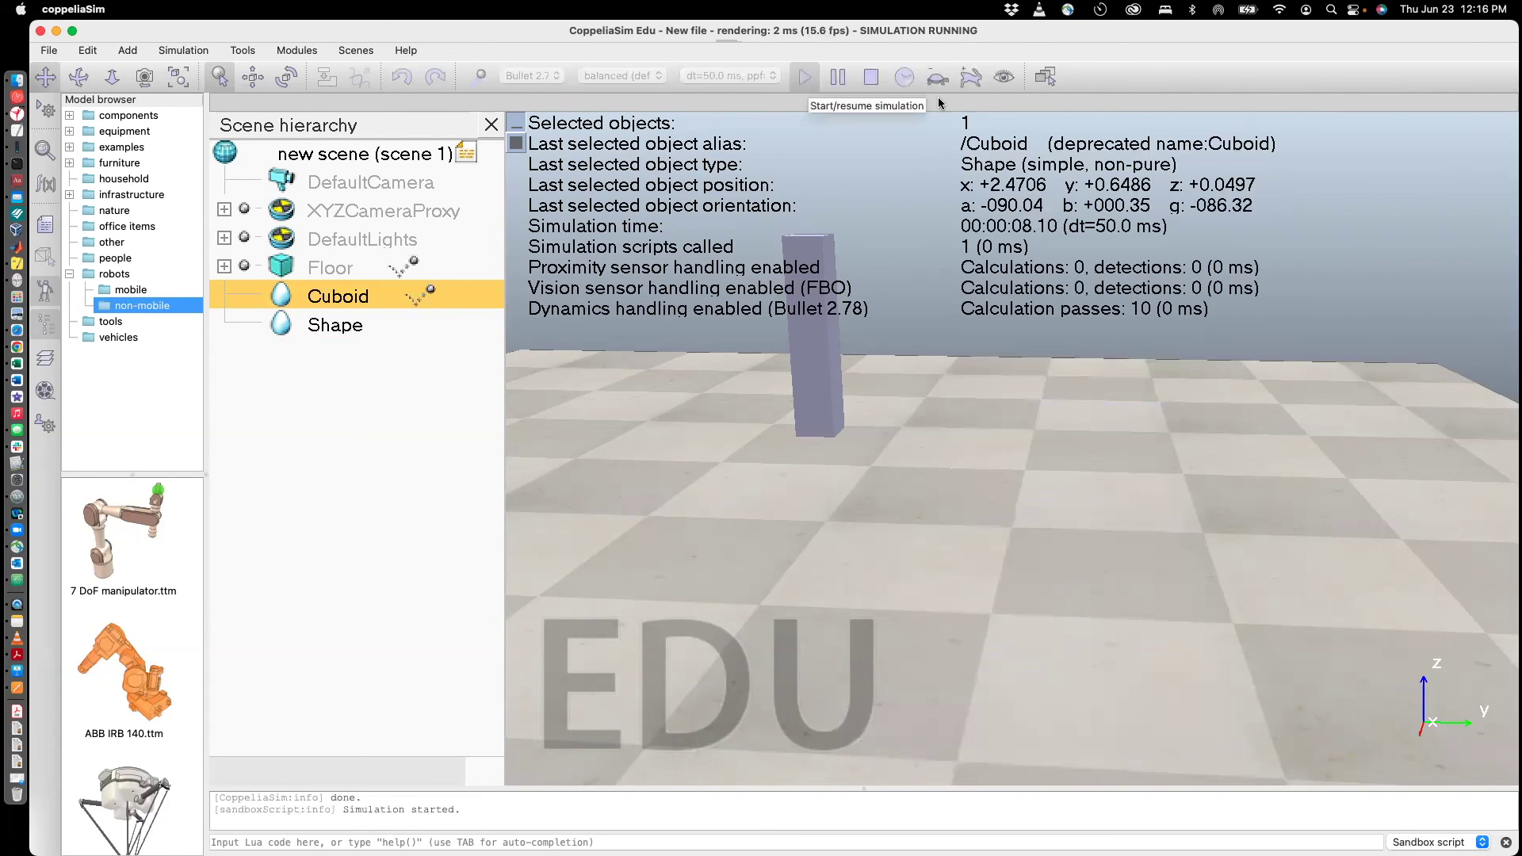
left_click(871, 77)
left_click(805, 76)
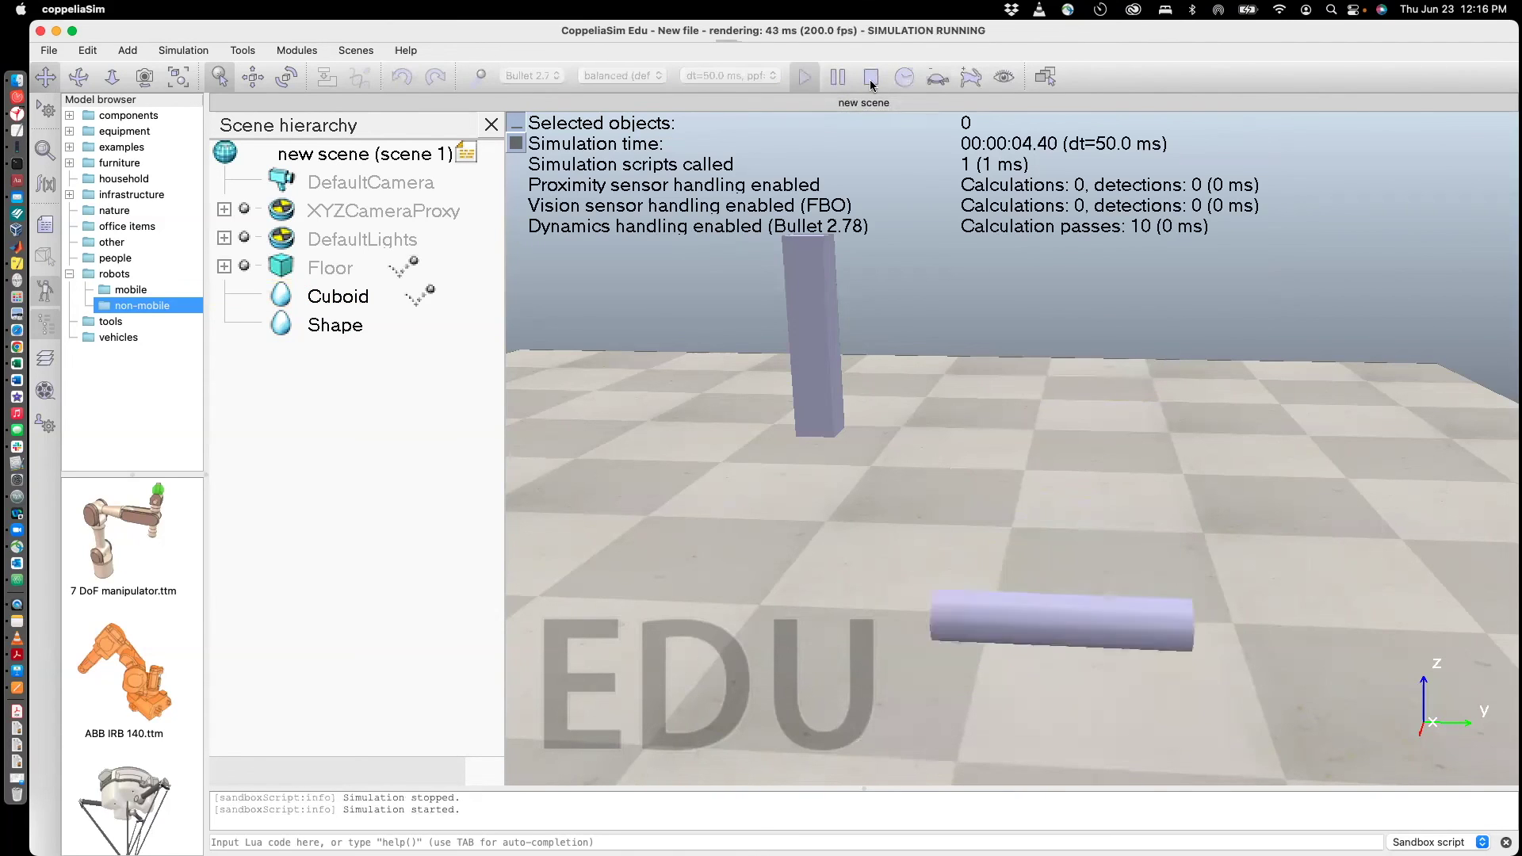
left_click(870, 77)
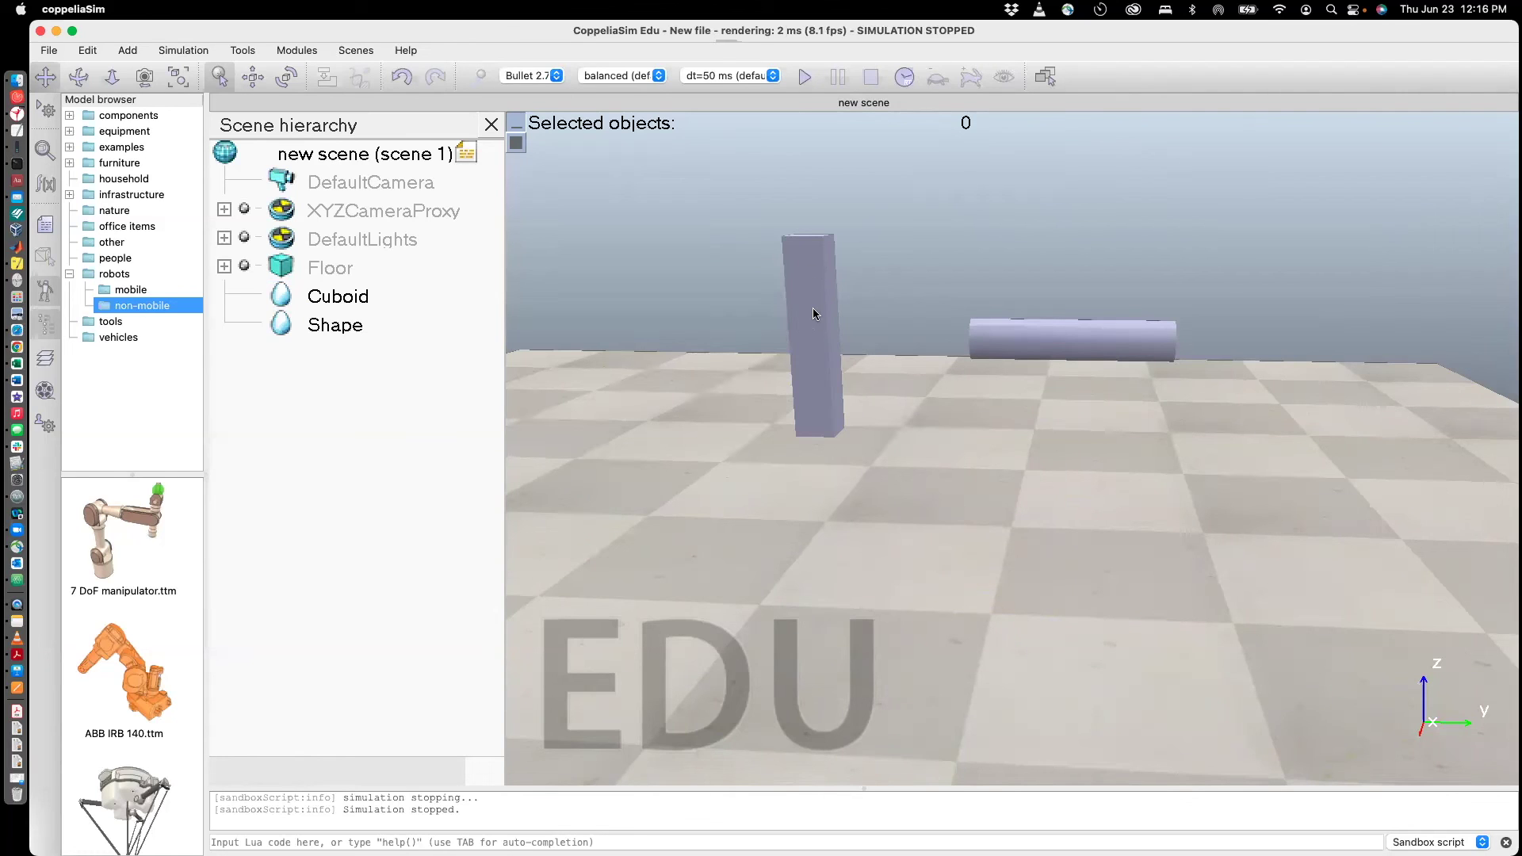
Tick 'Body is dynamic' in Shape's dynamic properties, then close both dialogs.
left_click(330, 330)
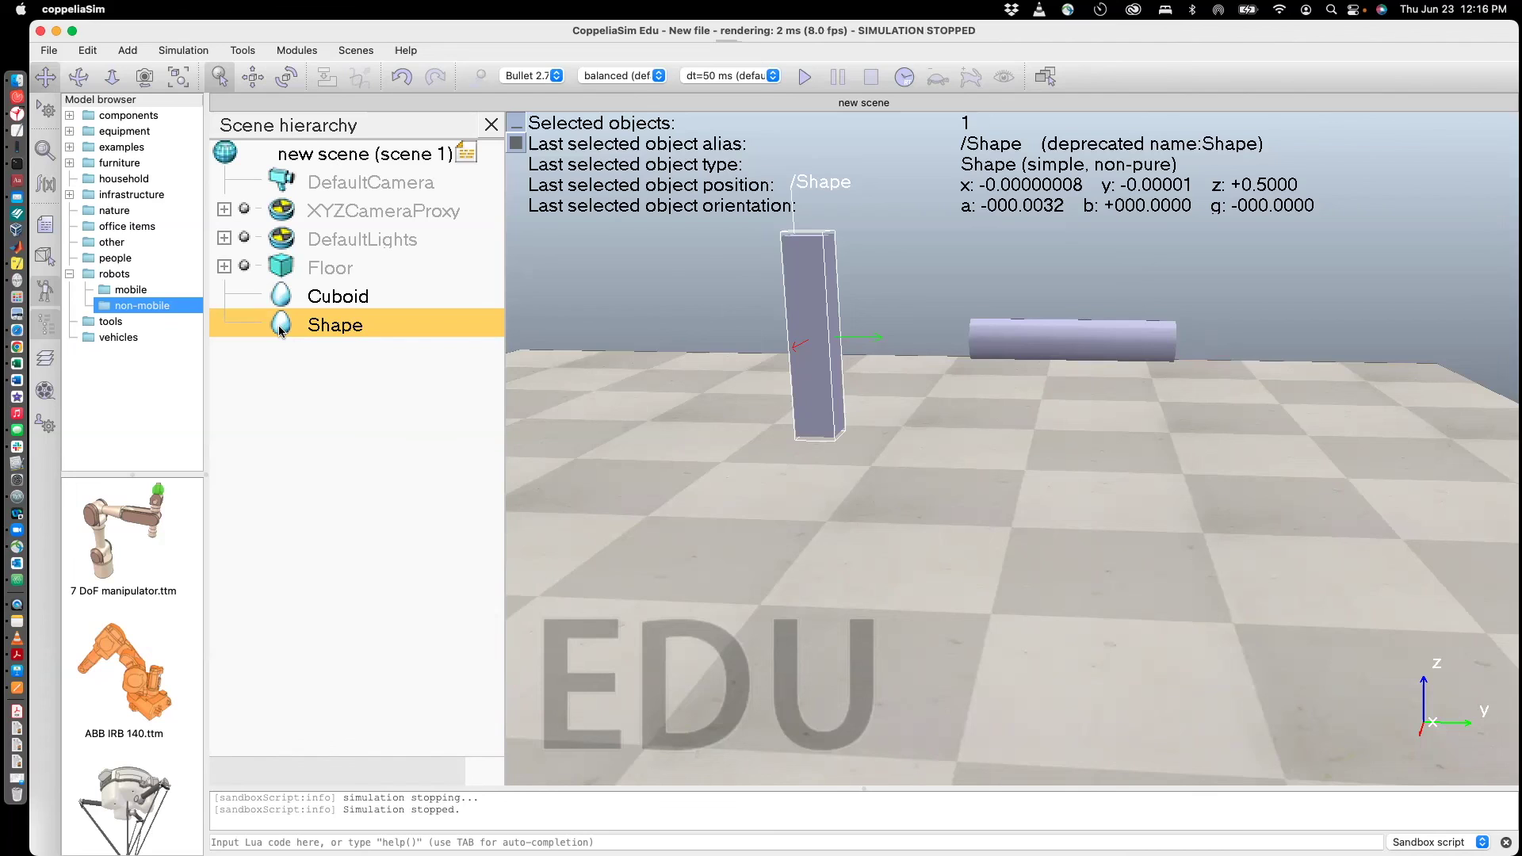
double_click(280, 332)
left_click(431, 470)
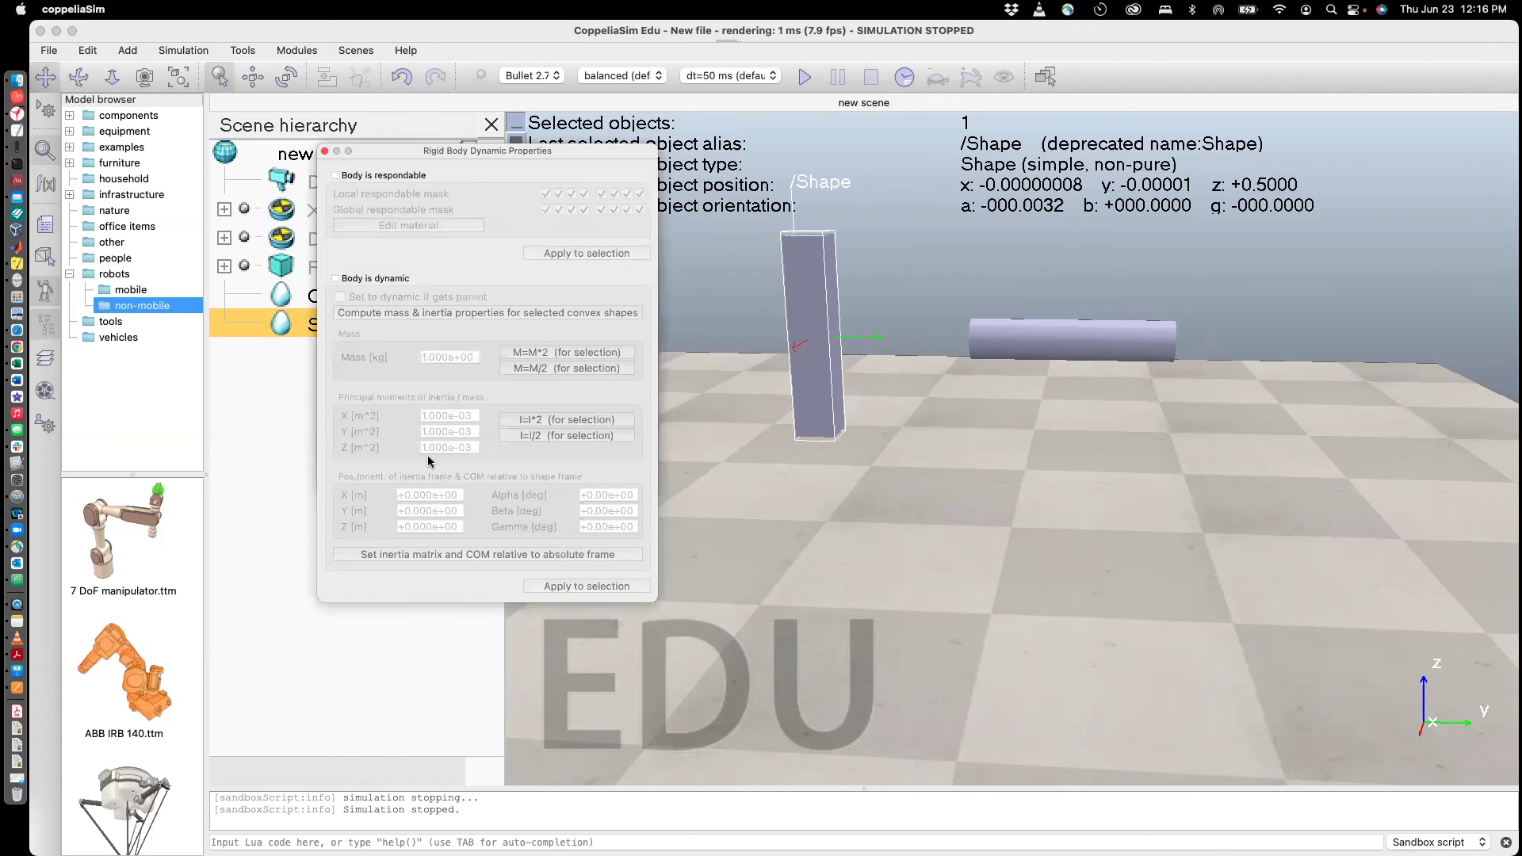
left_click(336, 279)
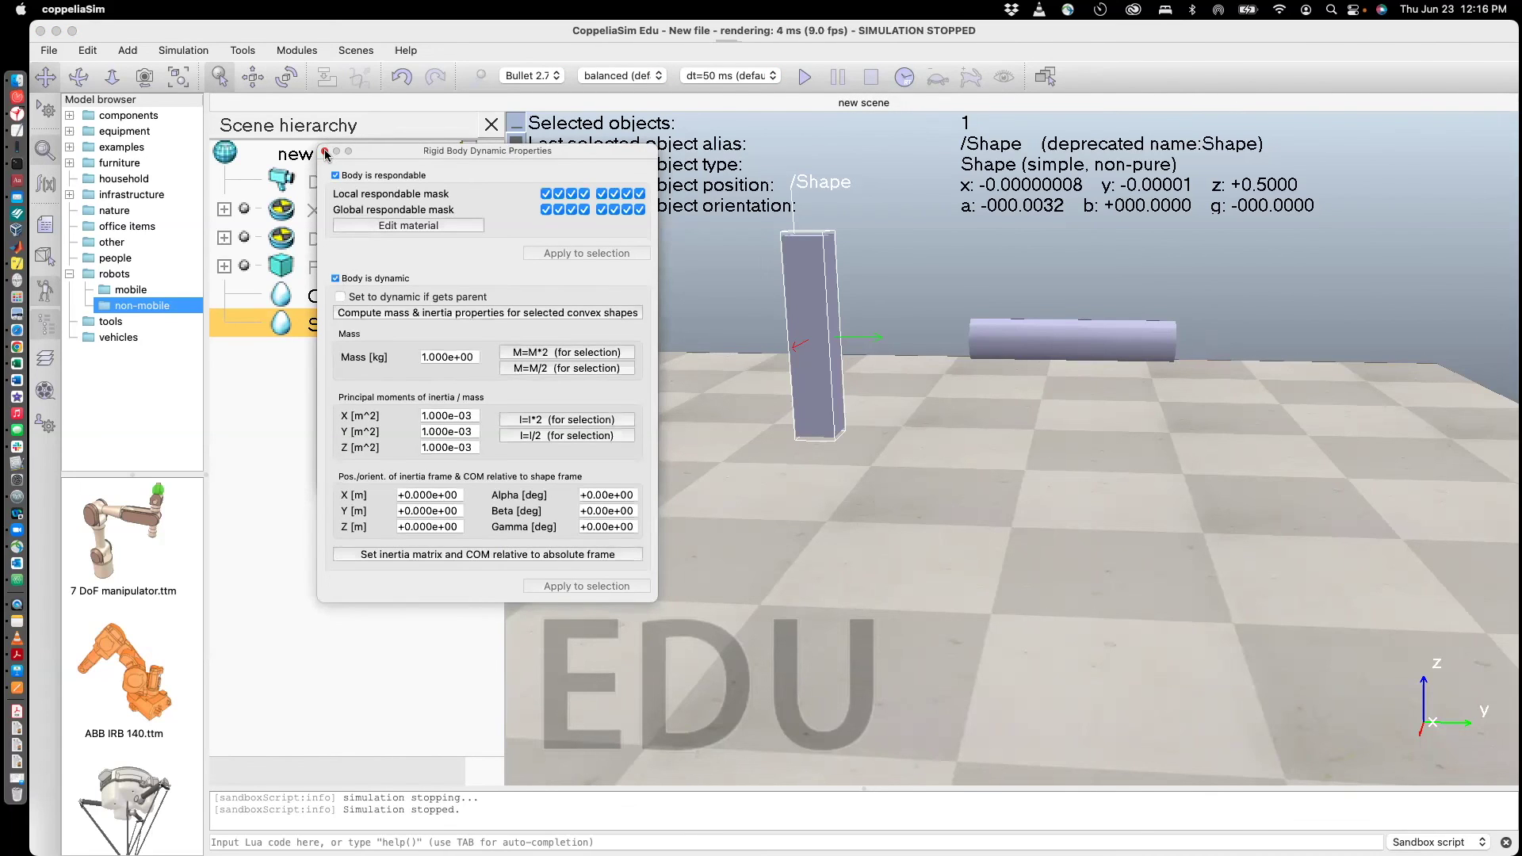
left_click(325, 152)
left_click(326, 150)
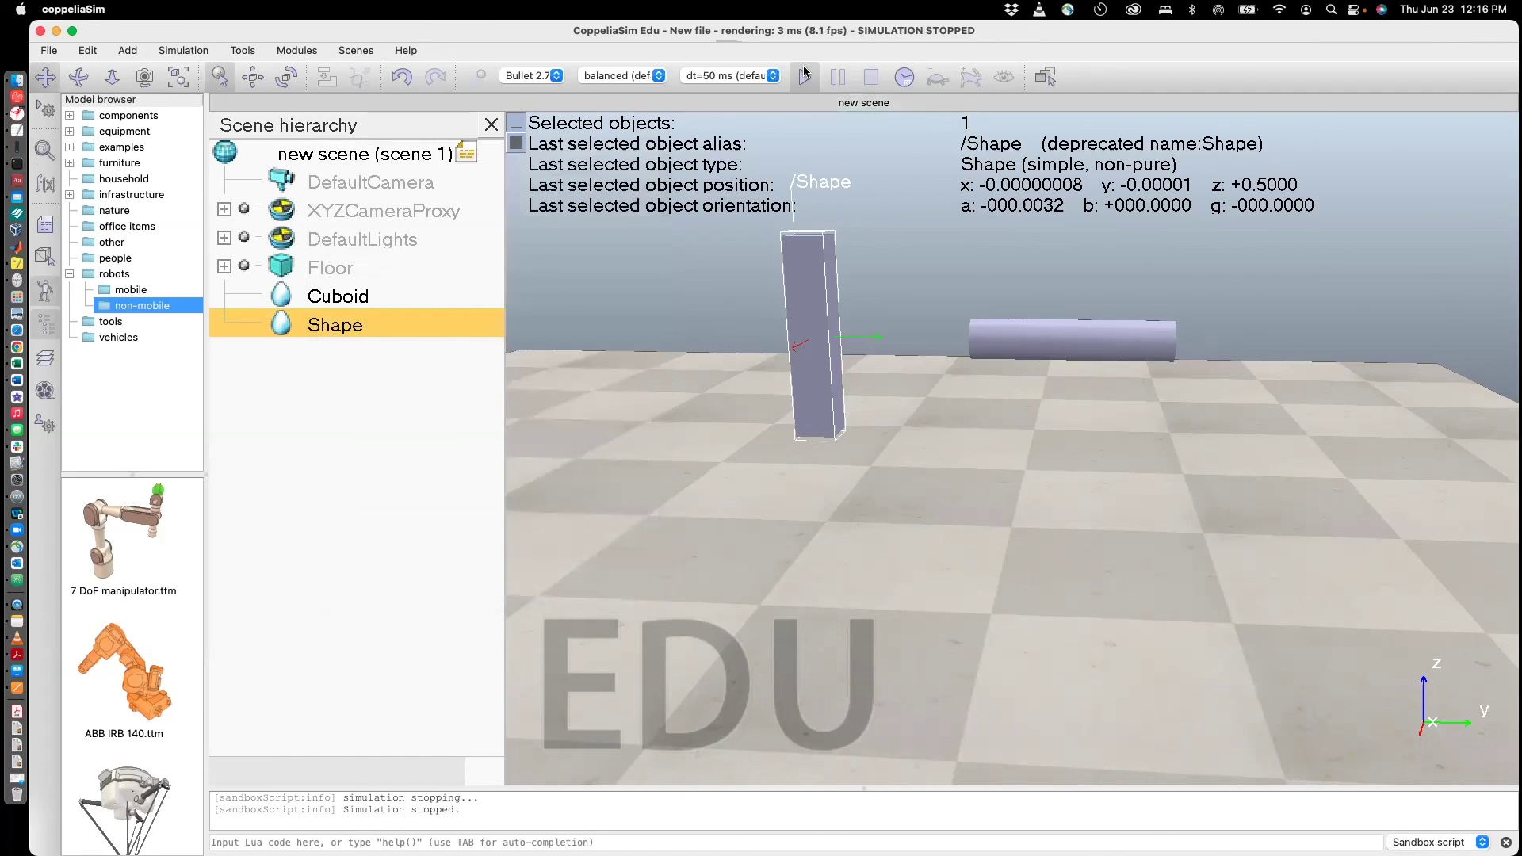